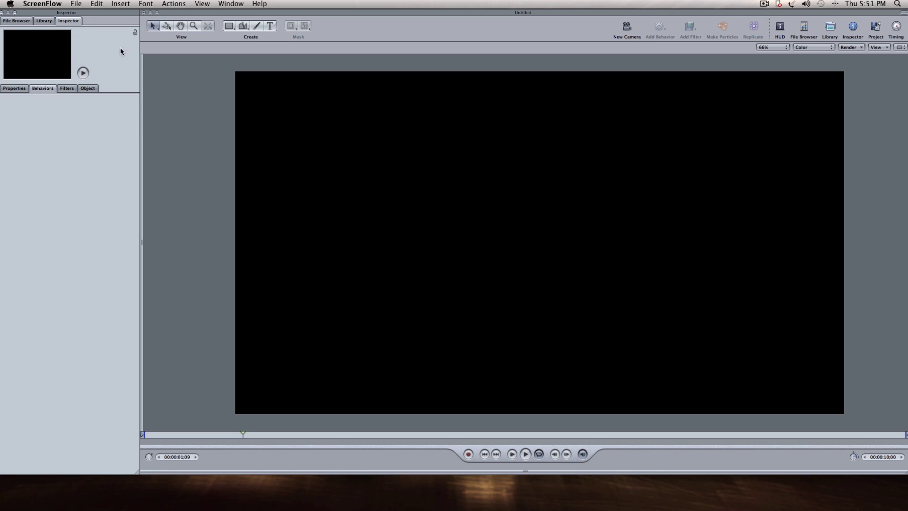
Activate the Motion window showing the empty untitled project with its black canvas.
click(85, 22)
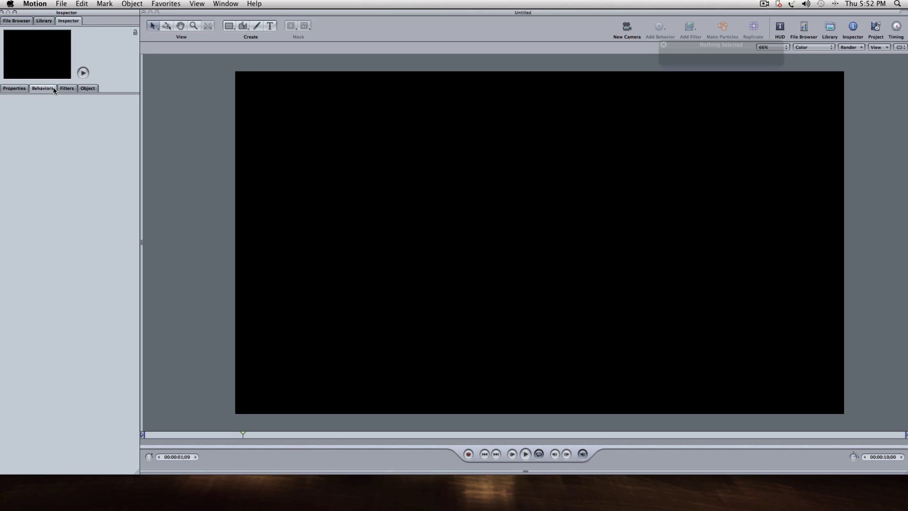
Place the Liquid Transfer emitter from Particle Emitters below the canvas centre and preview playback.
click(60, 4)
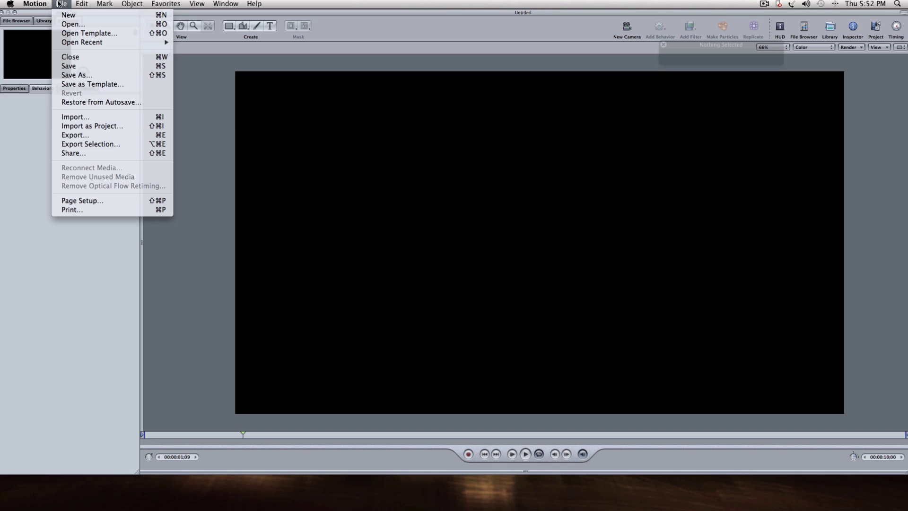
click(59, 4)
click(12, 23)
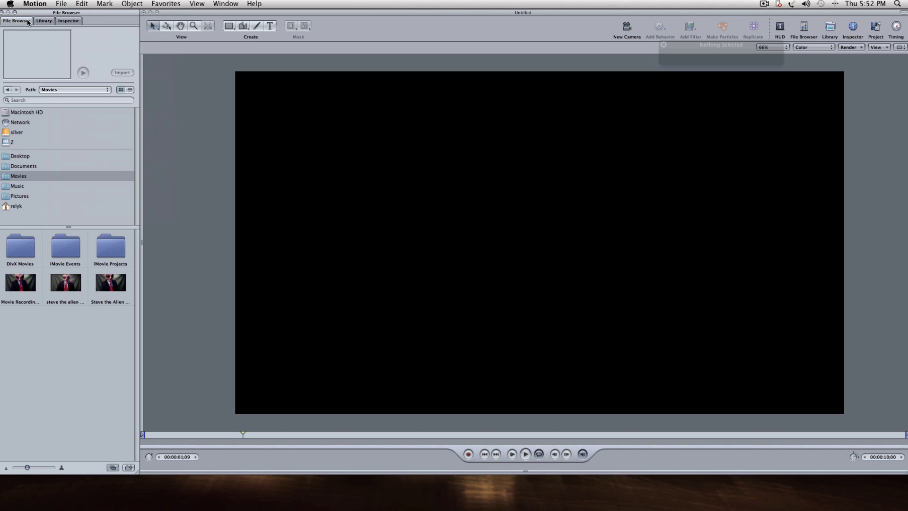
click(44, 21)
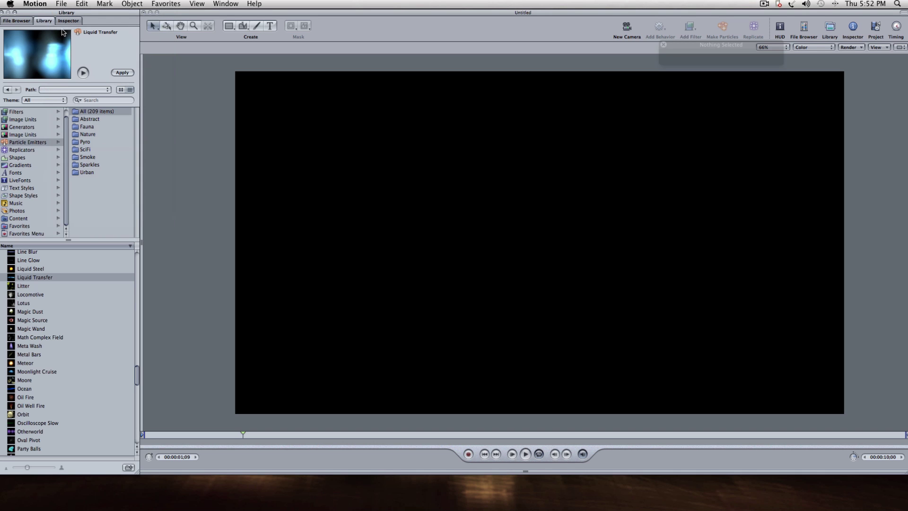
click(41, 281)
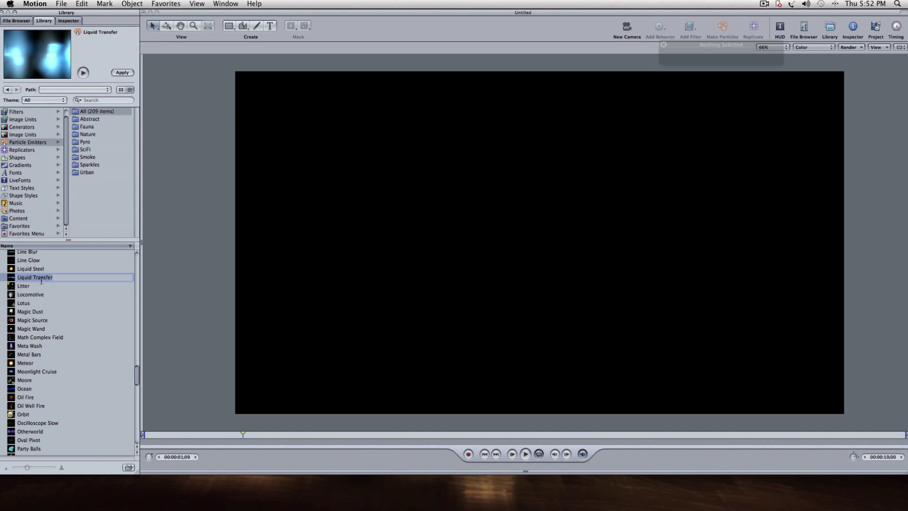
click(10, 280)
drag(11, 280, 541, 313)
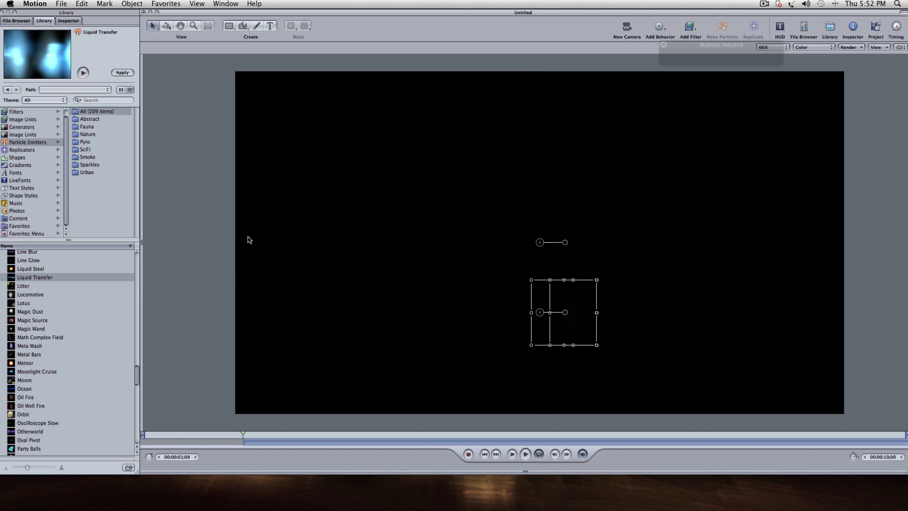
key(space)
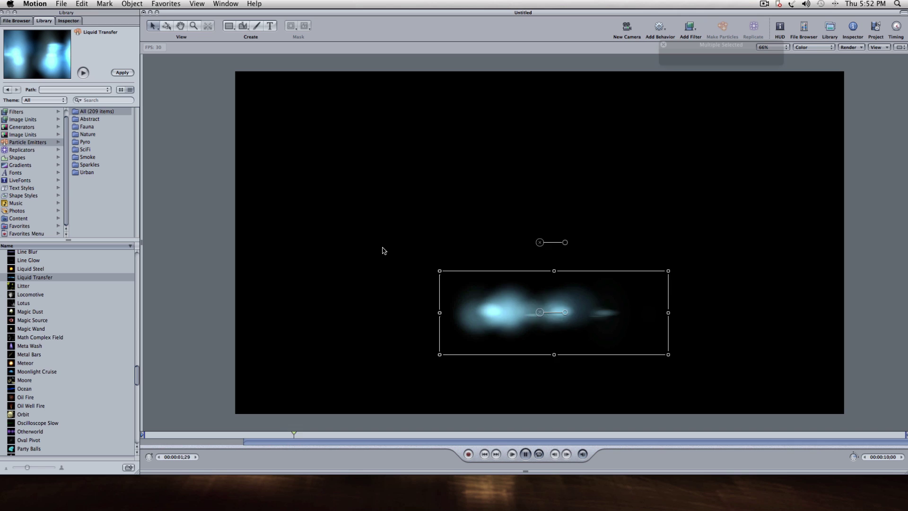
key(space)
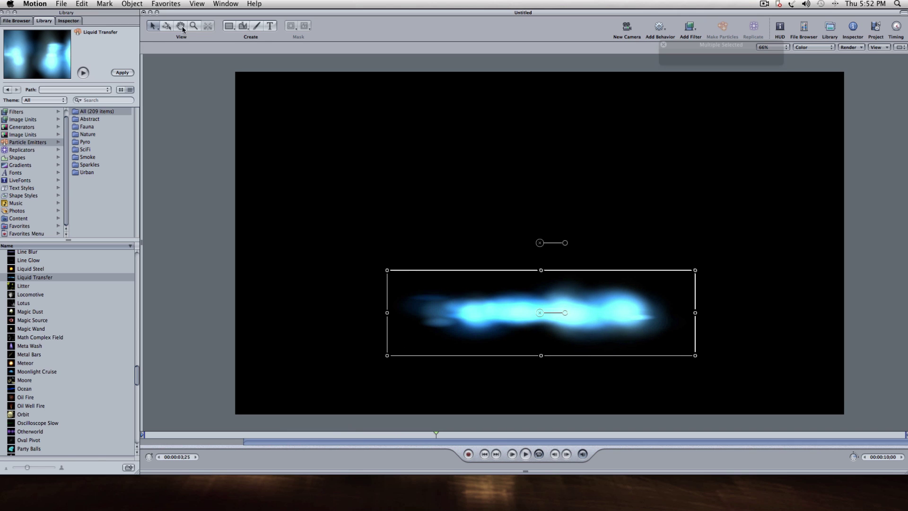
Draw a full-width rectangle across the canvas's lower third and nudge it slightly left.
click(229, 26)
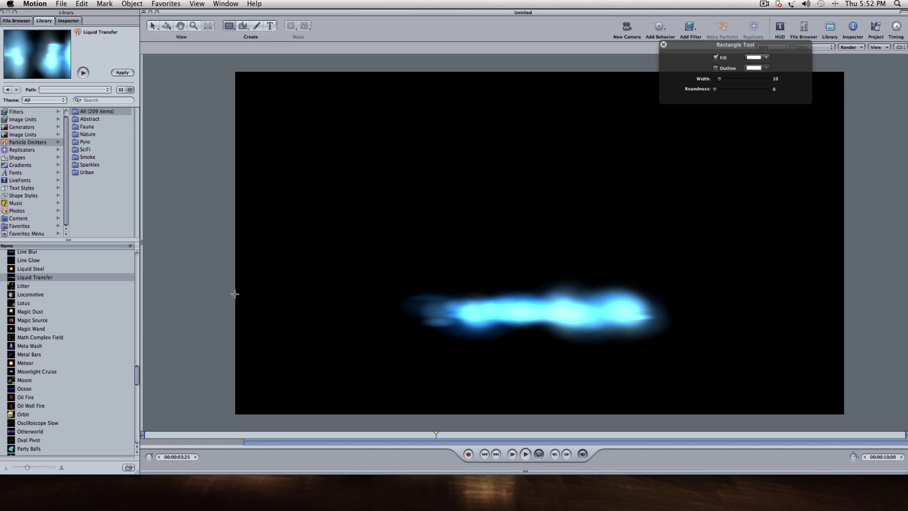
drag(234, 294, 843, 391)
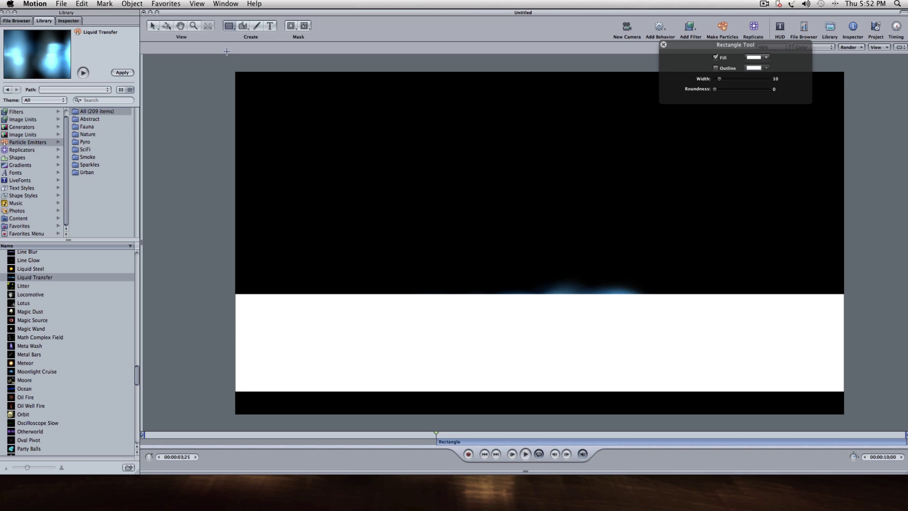
click(152, 26)
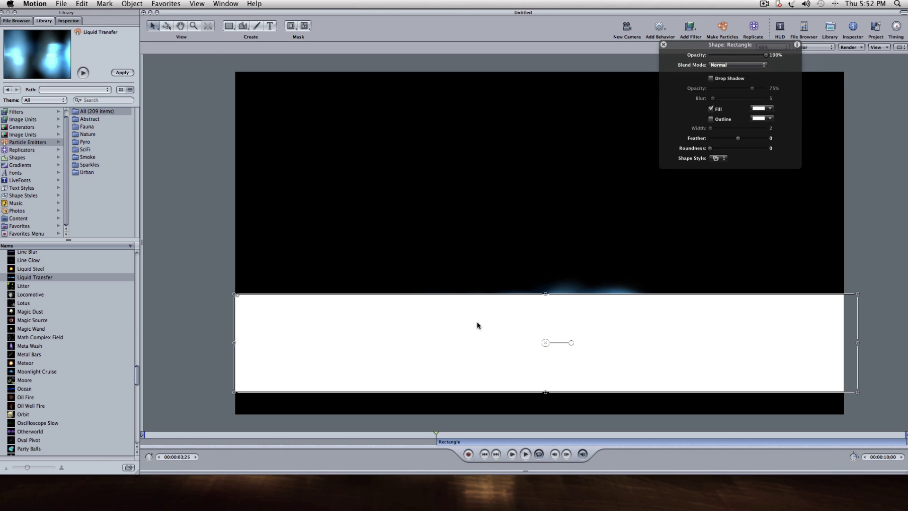
drag(477, 322, 469, 320)
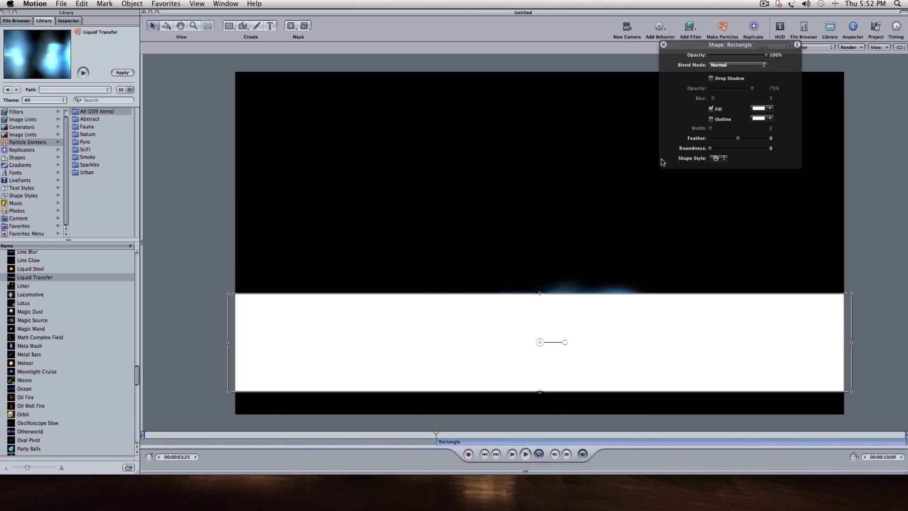
Set the rectangle's fill colour to light blue on the colour wheel.
click(759, 108)
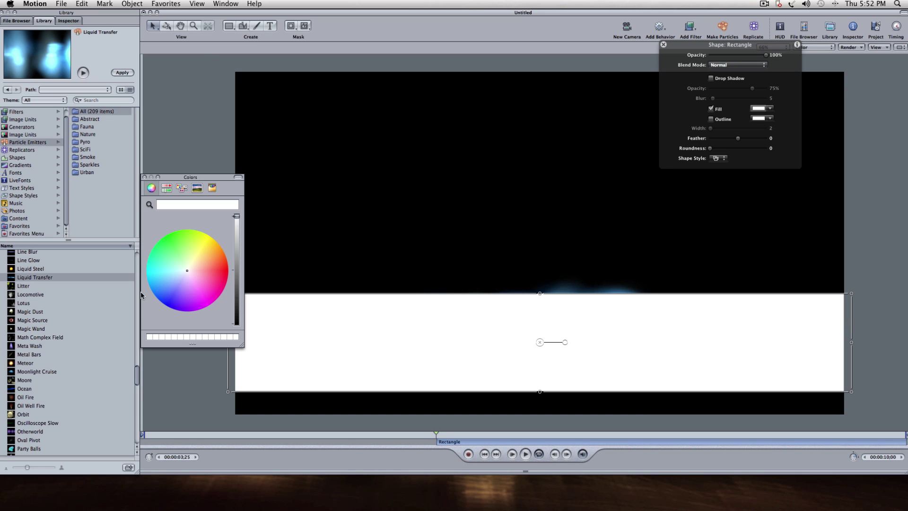
drag(184, 274, 156, 282)
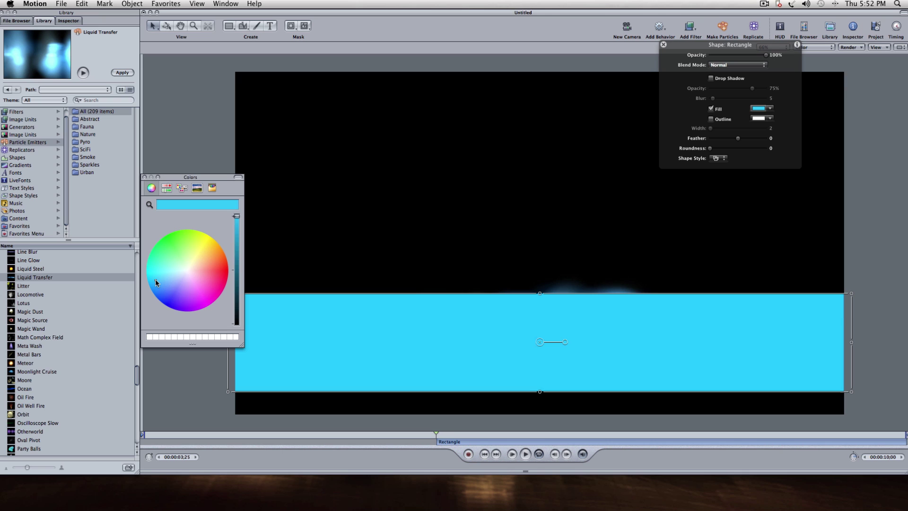
click(144, 177)
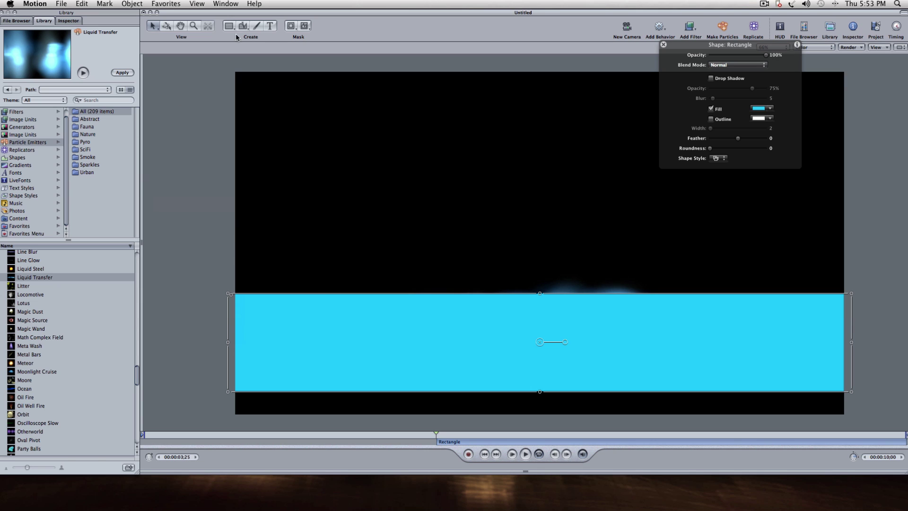
Move the Rectangle layer below Liquid Transfer in the Layers list.
click(876, 28)
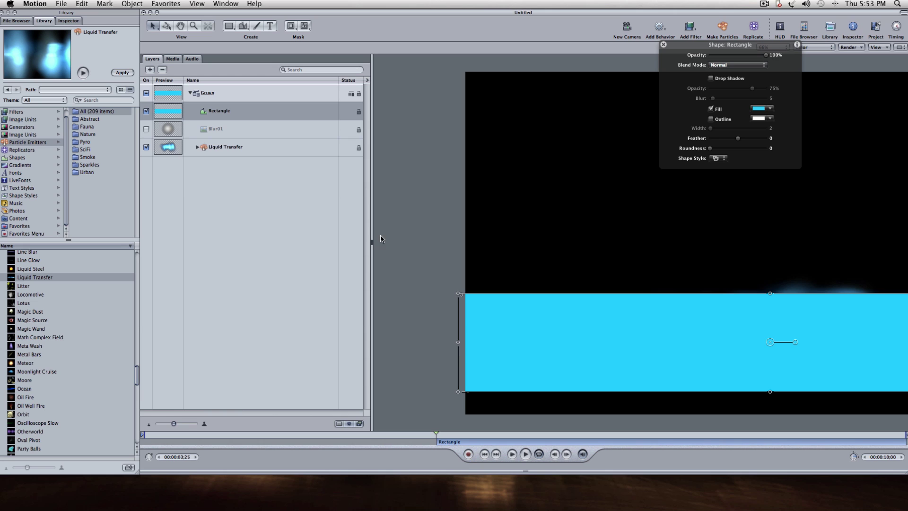
drag(372, 241, 288, 239)
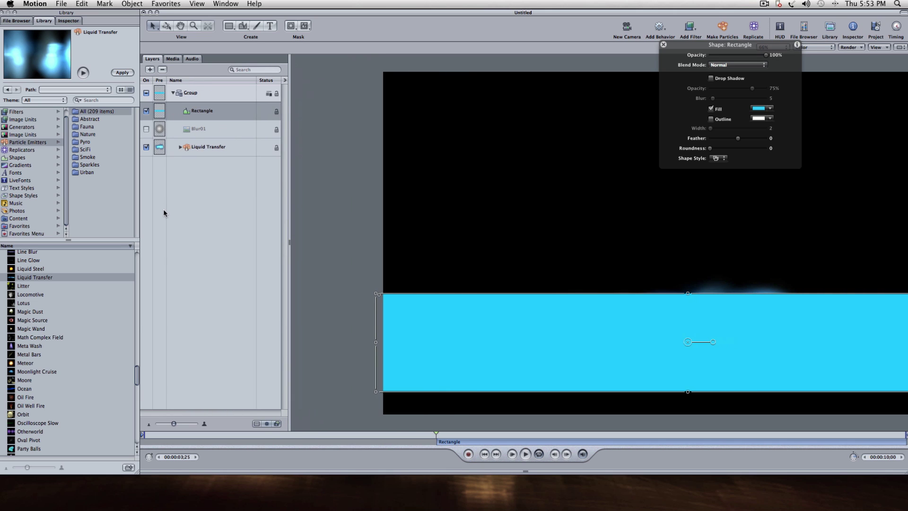
click(179, 150)
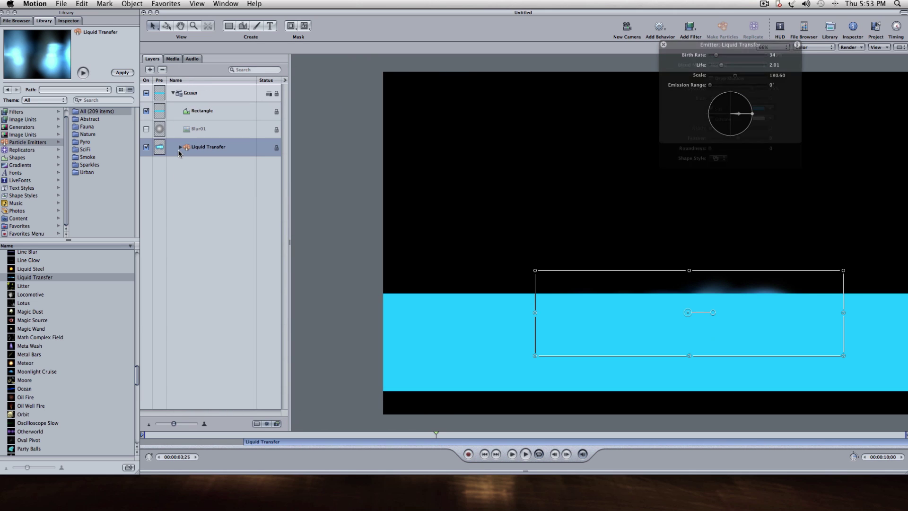
click(184, 112)
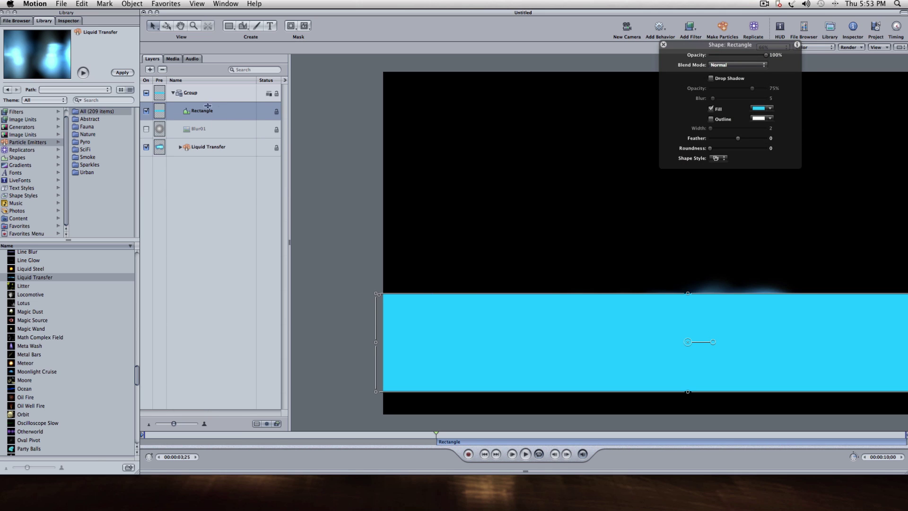
drag(178, 114, 185, 162)
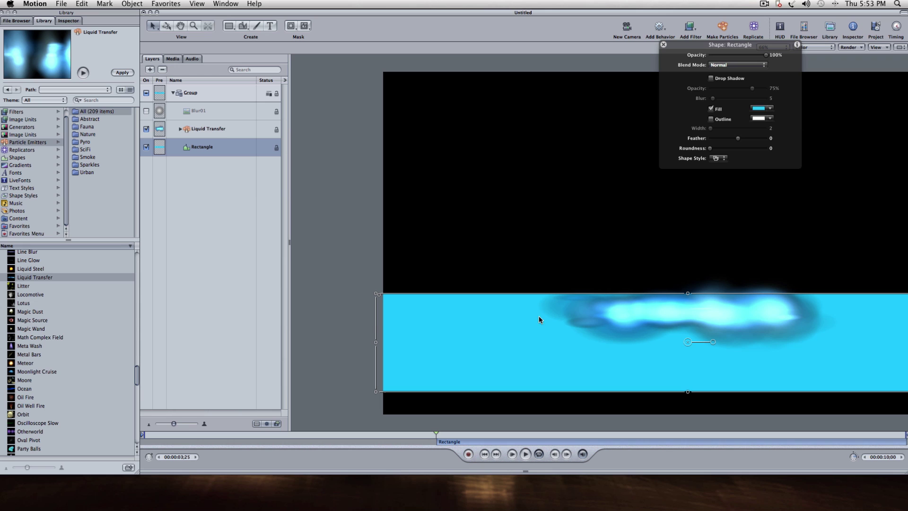
click(527, 358)
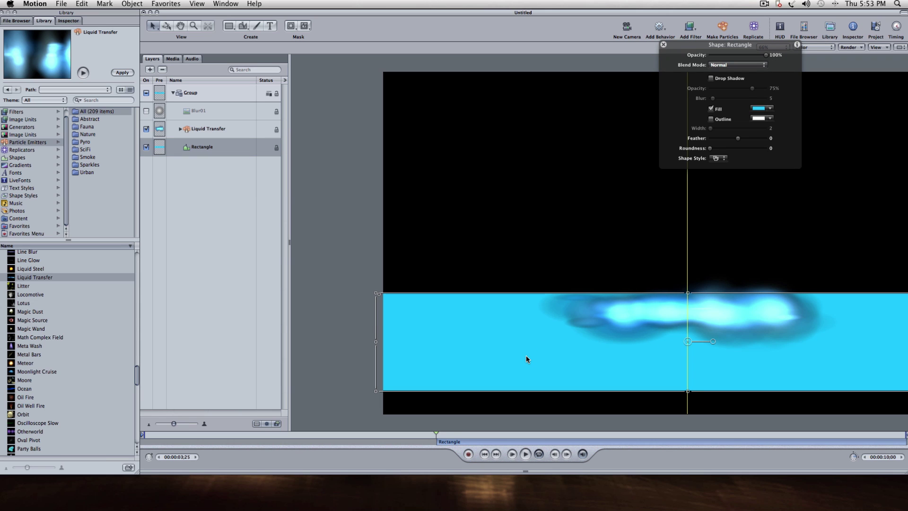
Reposition the Liquid Transfer particles right and down onto the bar's centre line.
click(198, 113)
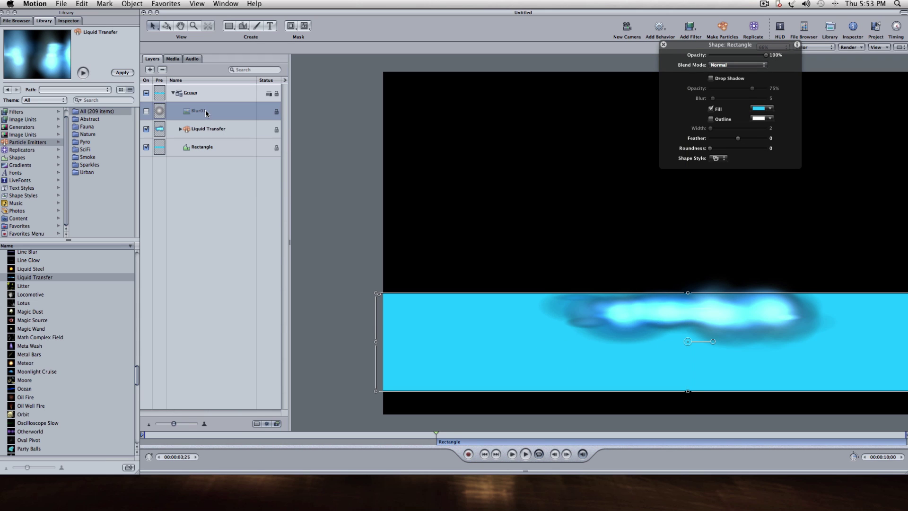
click(203, 131)
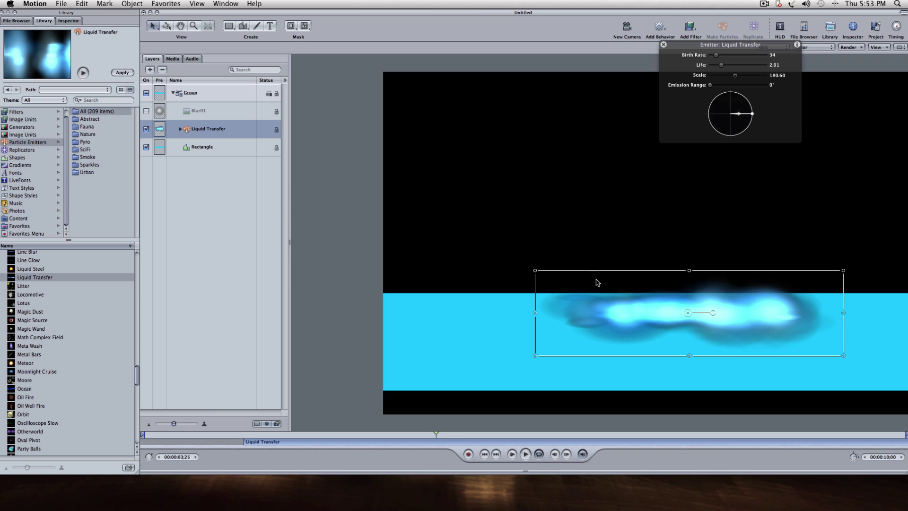
drag(643, 314, 727, 336)
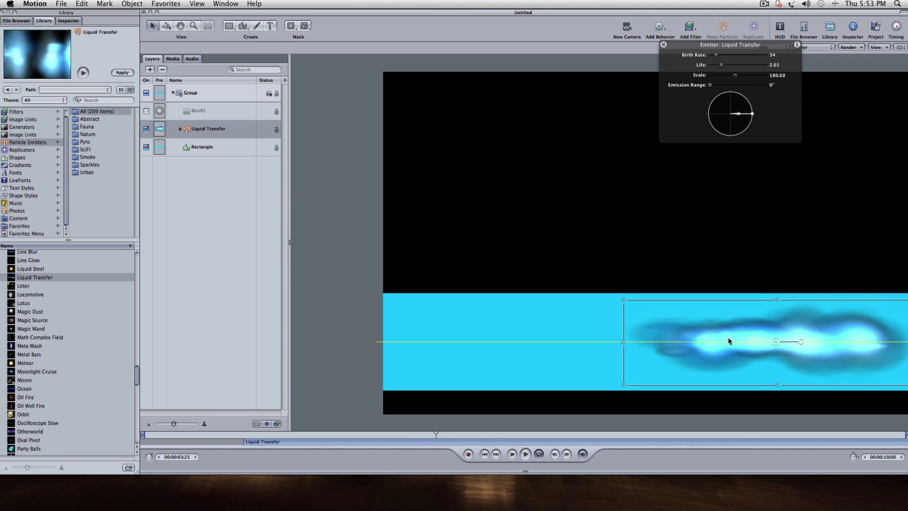
scroll(503, 211, right, 2)
scroll(504, 211, right, 3)
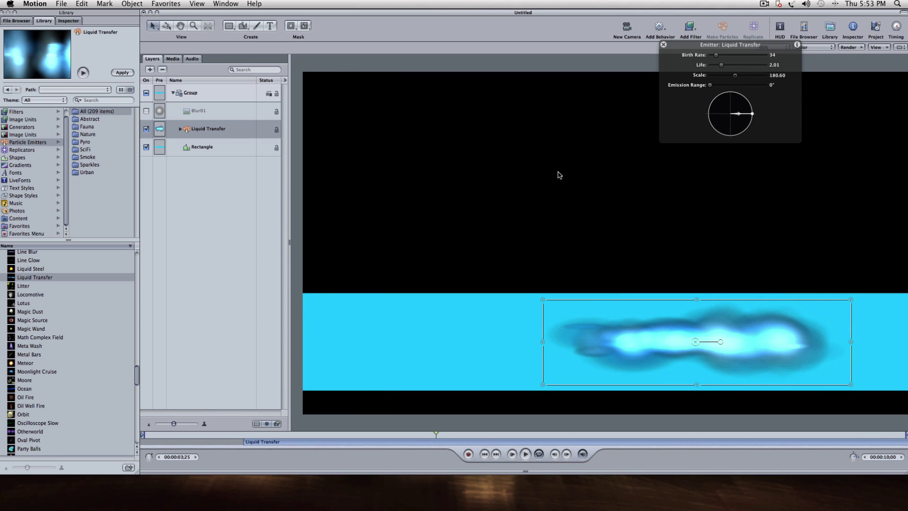
Zoom out to the full frame and play from the start to check the particles.
click(589, 175)
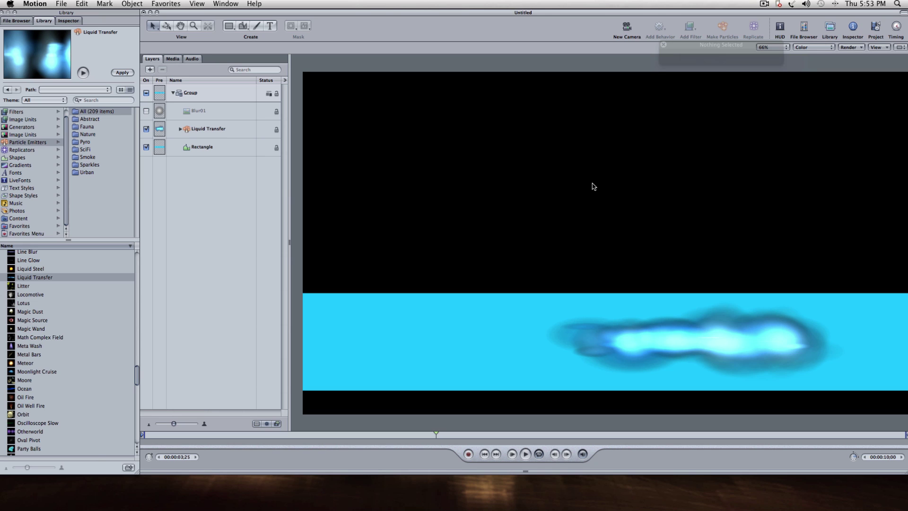
key(super+minus)
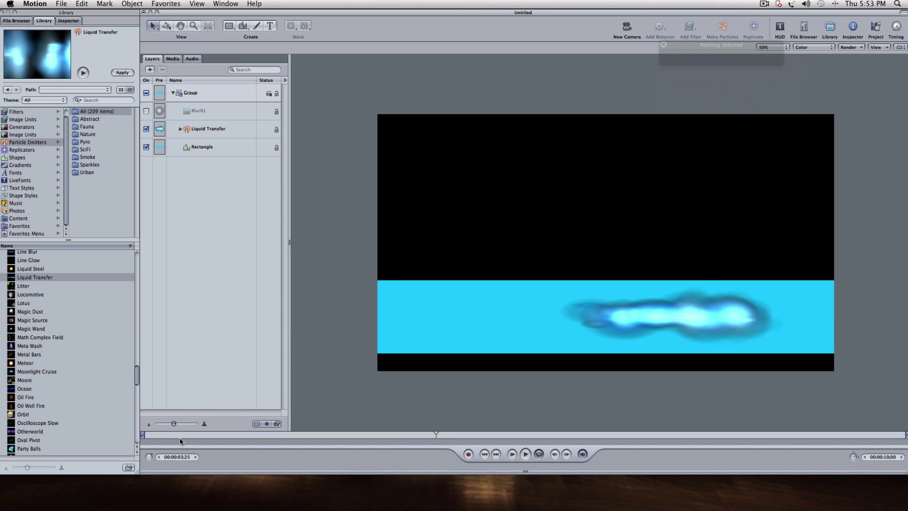
click(154, 432)
key(space)
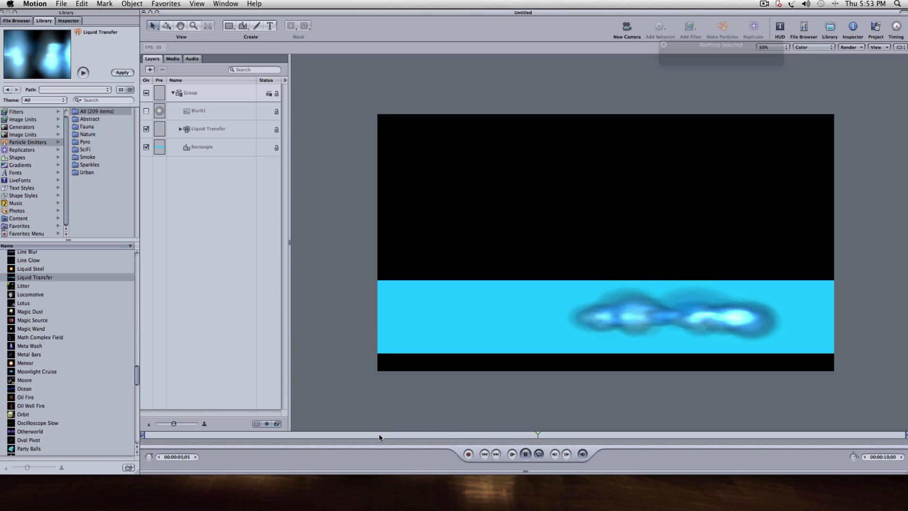
key(space)
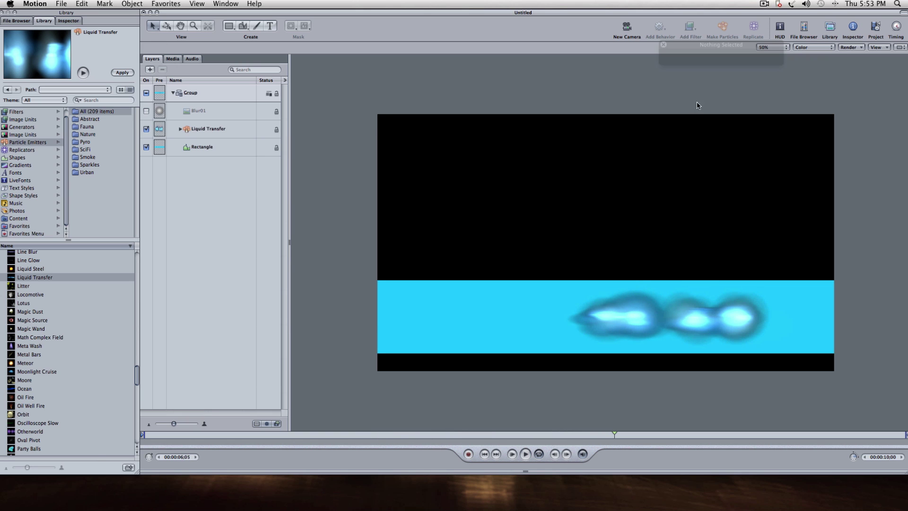
Move the Rectangle clip to the timeline start and extend it to about 9 seconds.
click(895, 30)
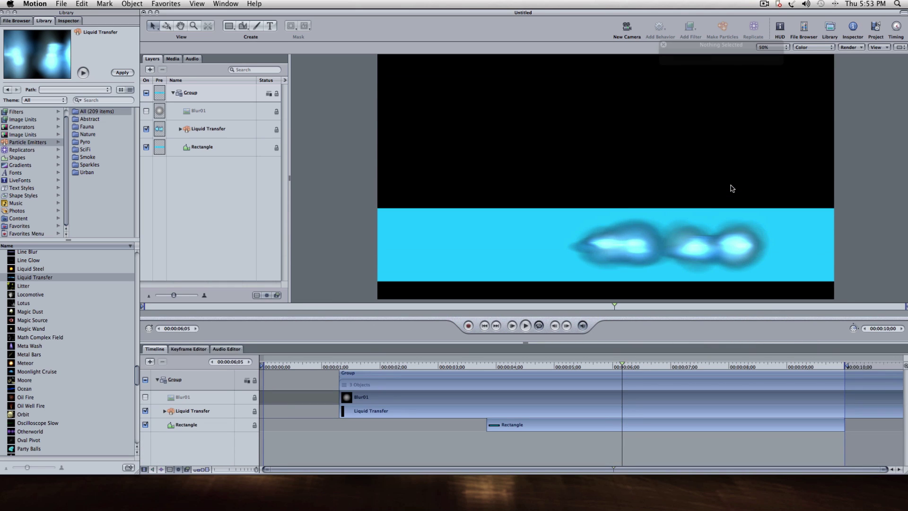
key(super+minus)
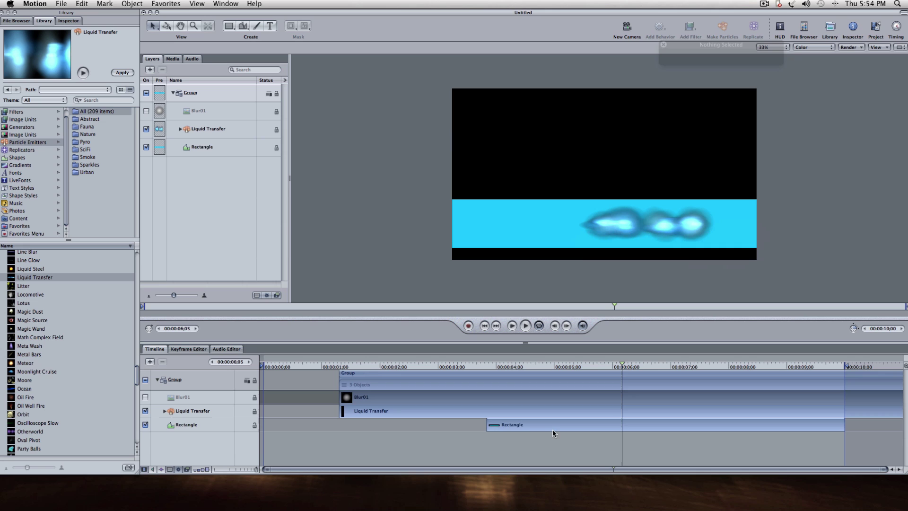
click(540, 429)
drag(539, 428, 316, 425)
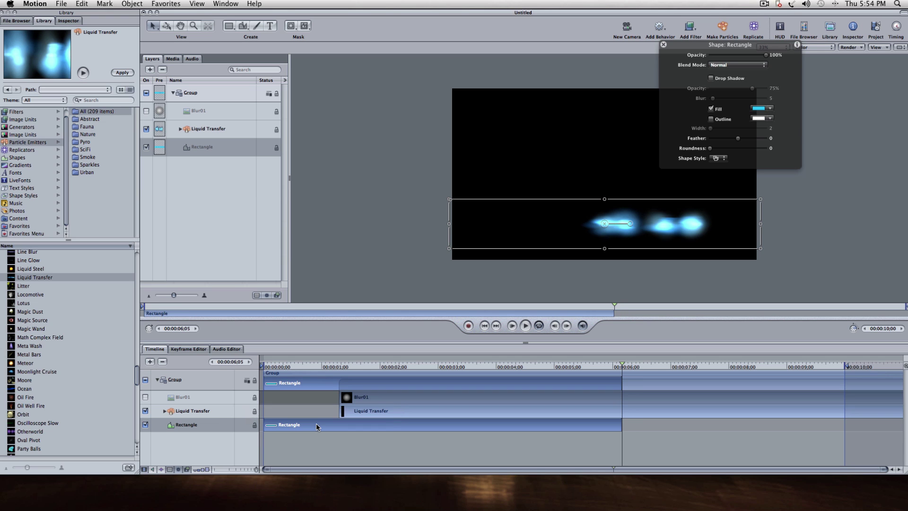
drag(623, 426, 841, 429)
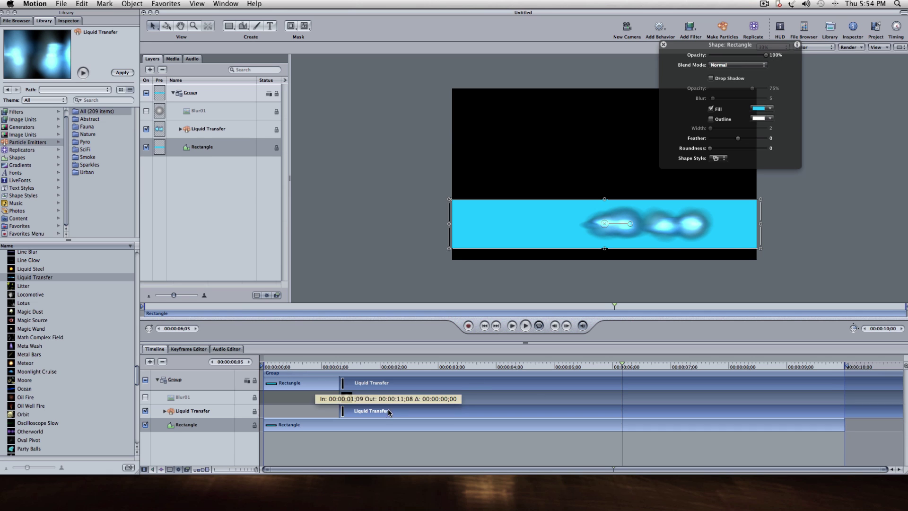
Move the Liquid Transfer and Blur01 clips to the start of the timeline.
click(407, 411)
drag(401, 383, 328, 385)
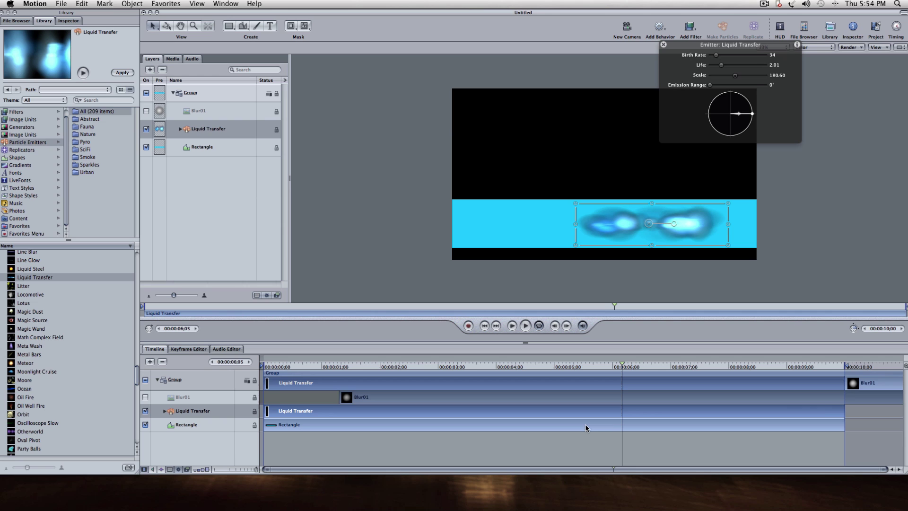
drag(869, 381, 795, 391)
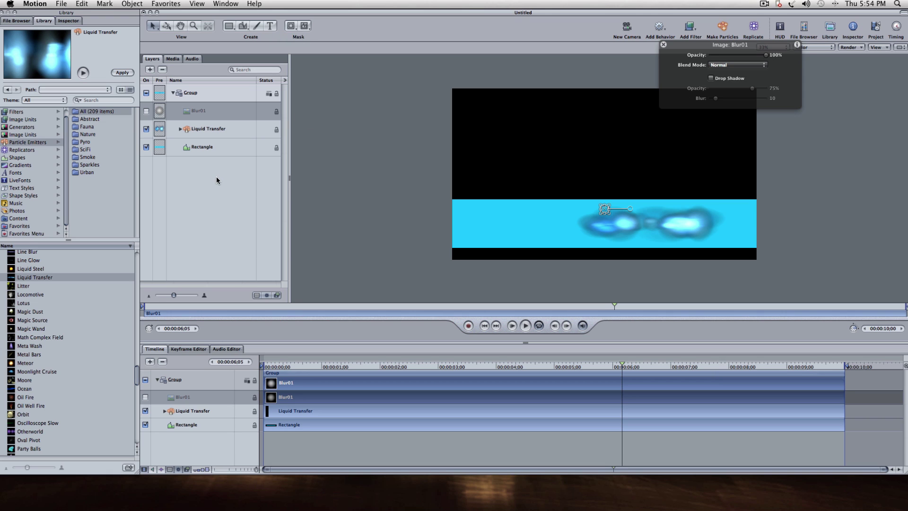
Create a 'Steve The Alien' text layer on the bar's left, keeping font BlairMdITC TT.
click(270, 26)
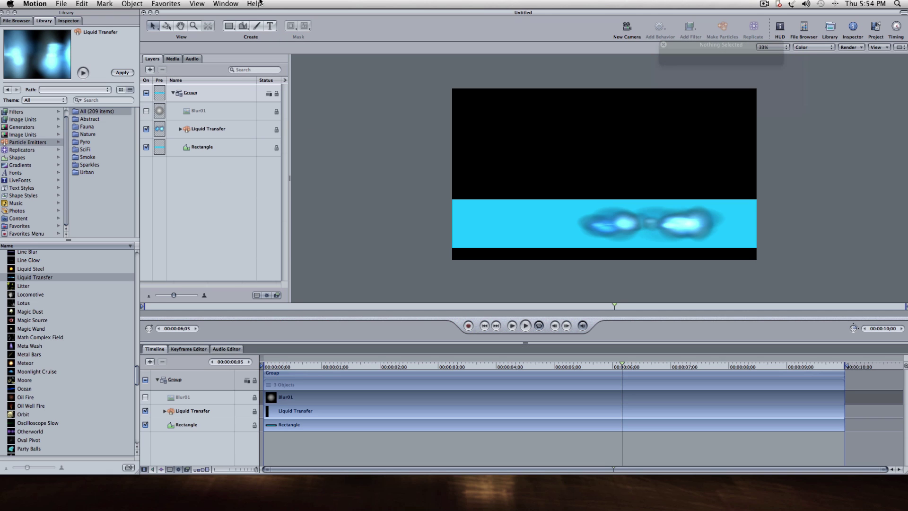
click(274, 29)
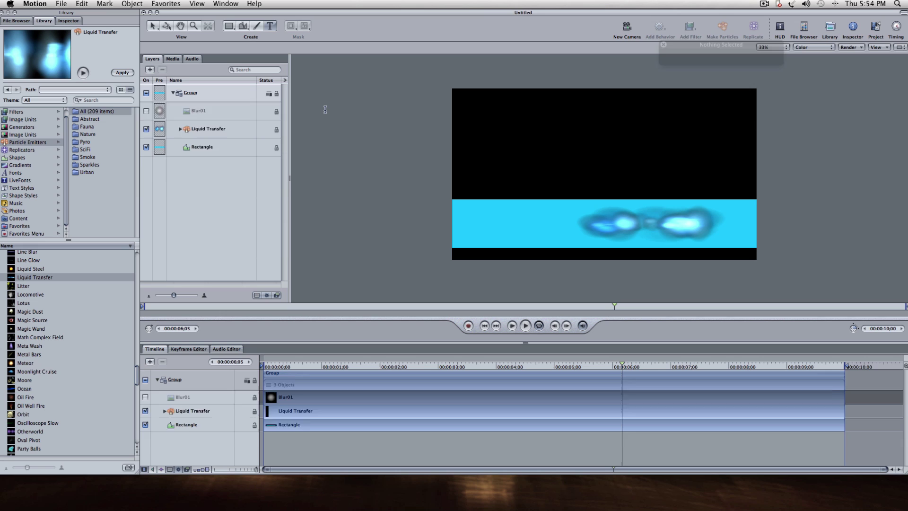
click(309, 111)
key(Escape)
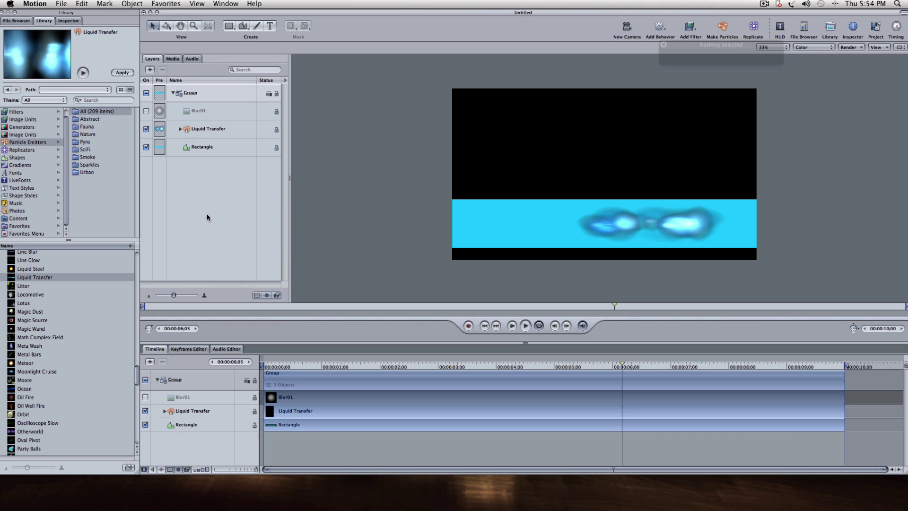
key(t)
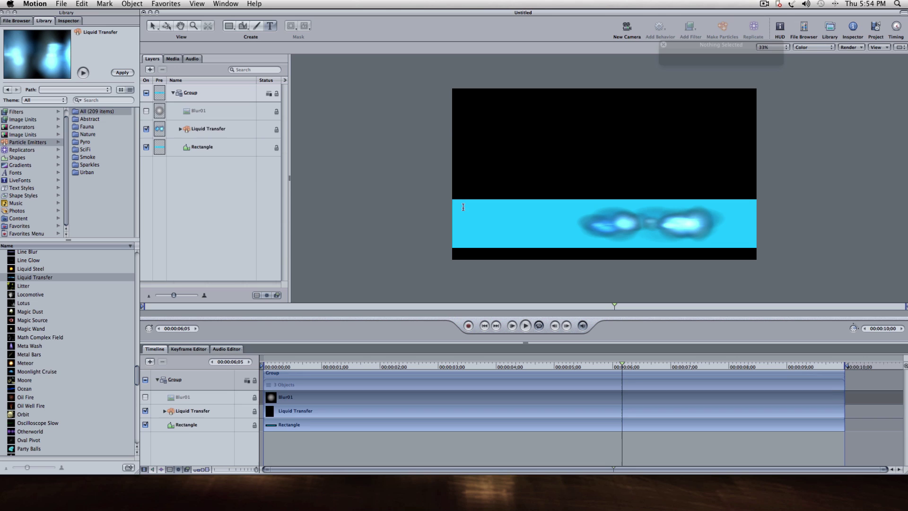
drag(463, 206, 586, 229)
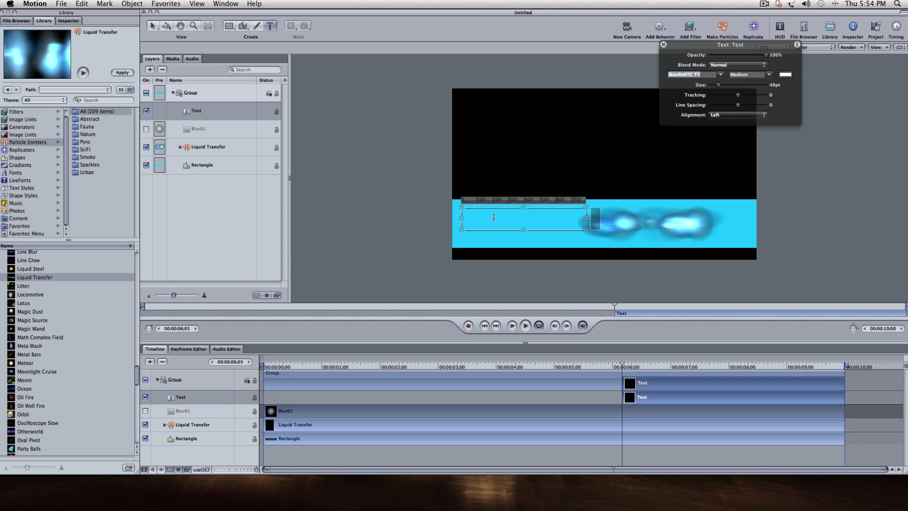
text(Steve The Al)
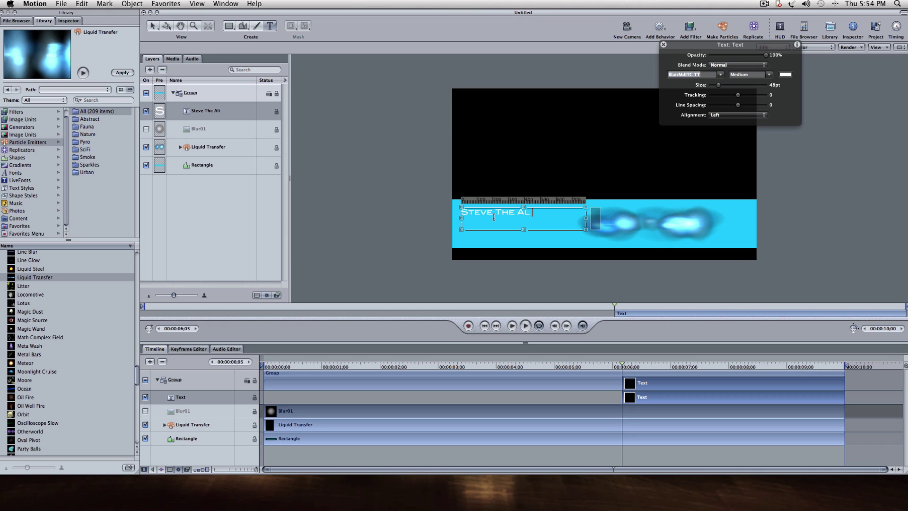
text(ien)
click(722, 75)
click(722, 75)
Set the Steve The Alien title to 59 pt with left alignment.
drag(731, 45, 461, 46)
click(780, 29)
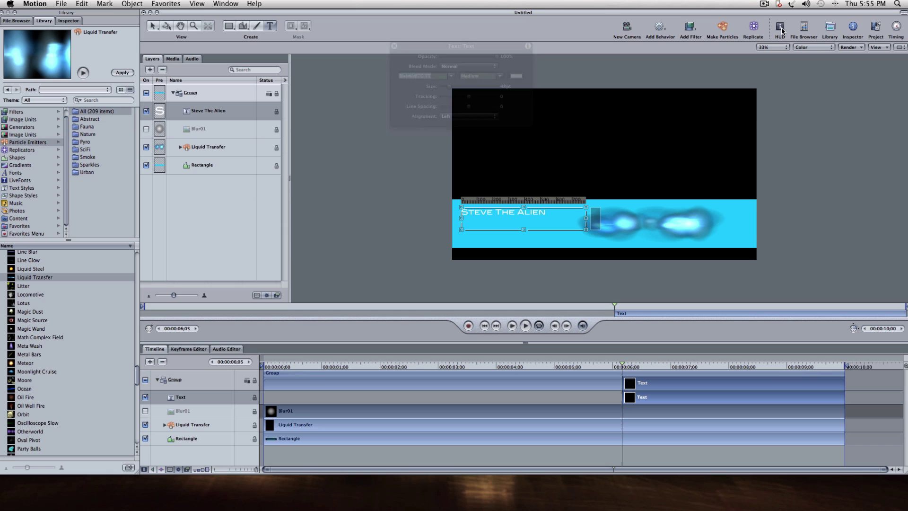
click(780, 29)
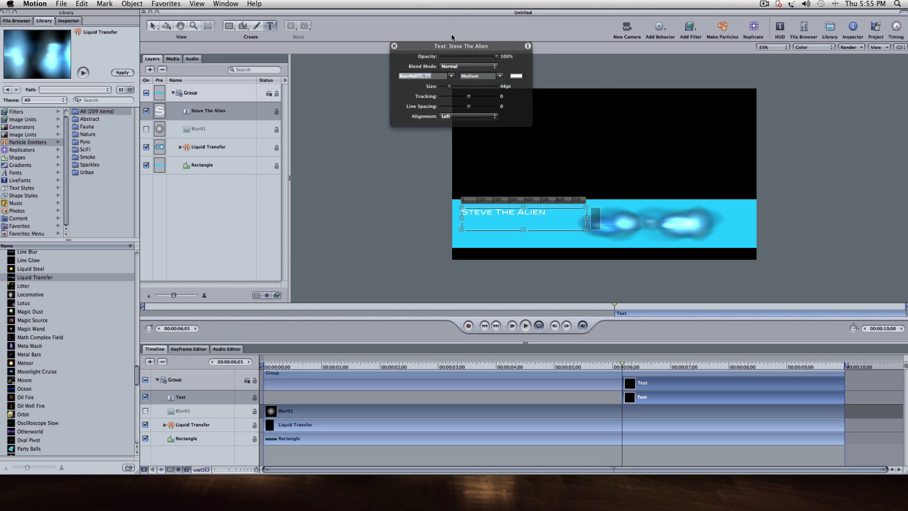
drag(454, 45, 423, 30)
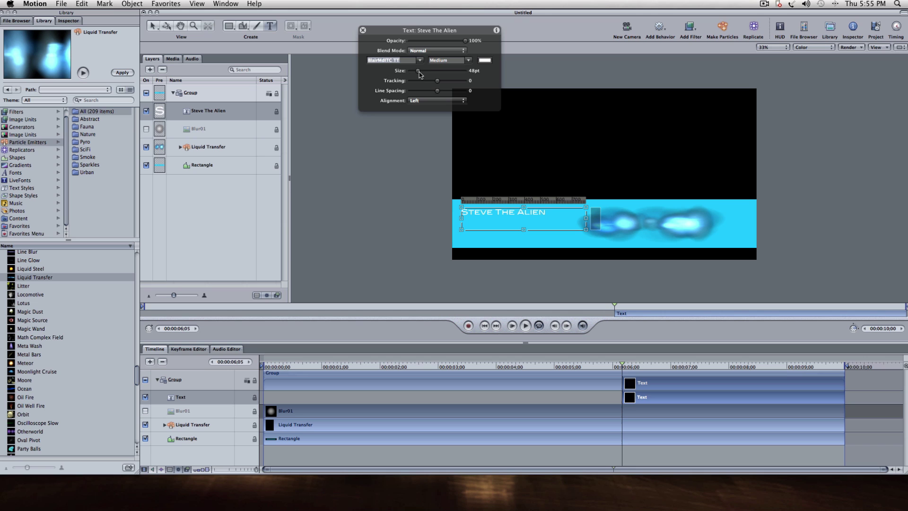
drag(419, 74, 421, 74)
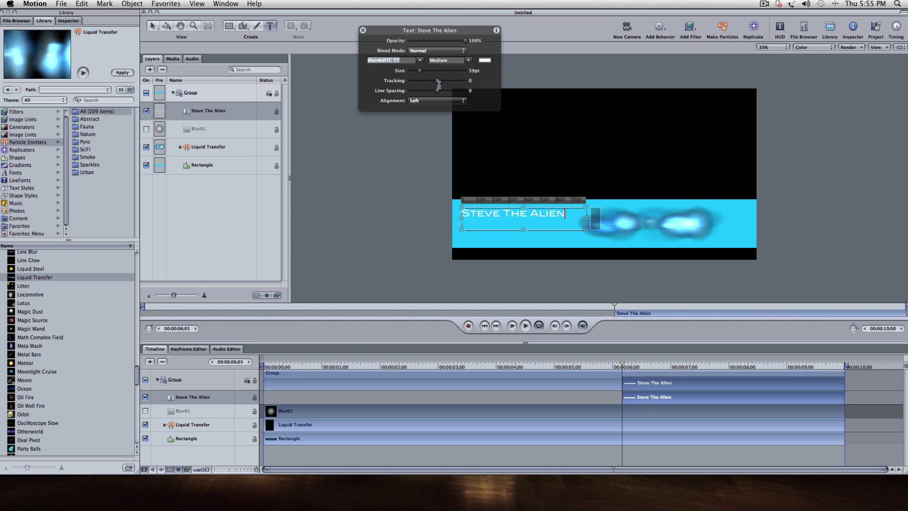
click(462, 100)
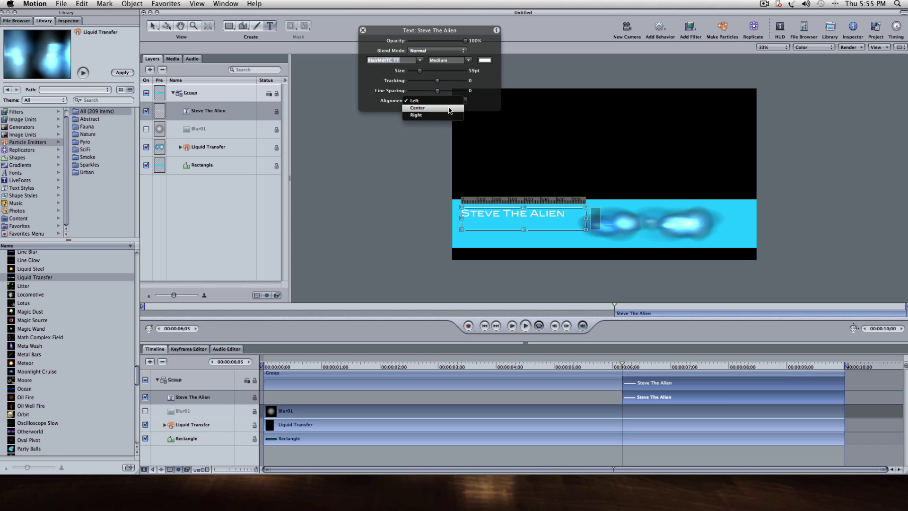
key(Escape)
click(457, 100)
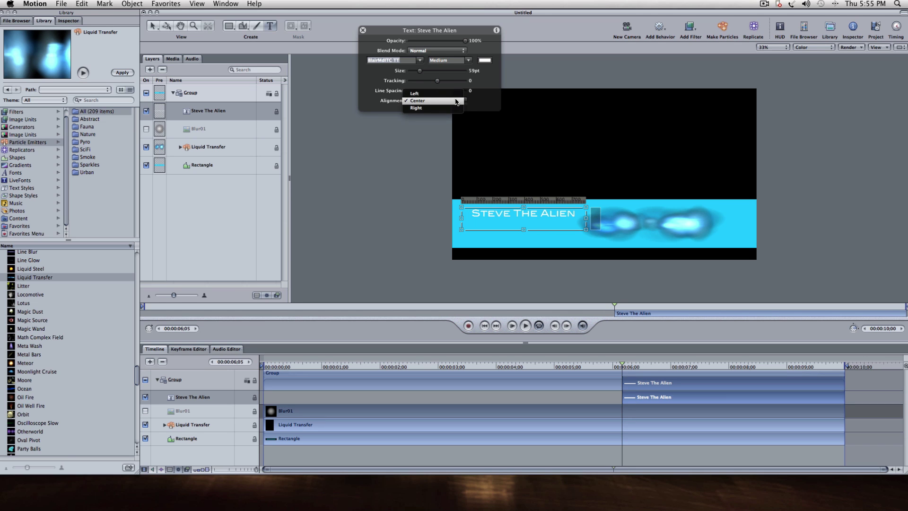
click(433, 101)
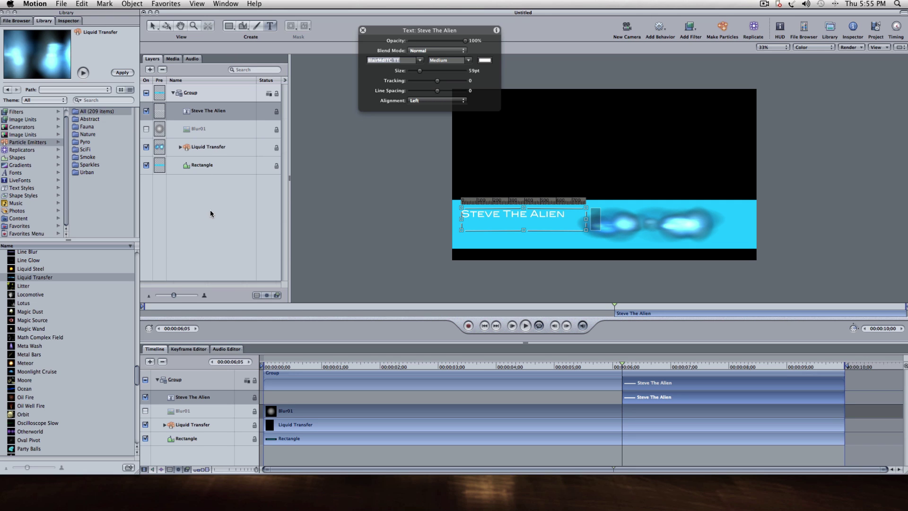
Add a large 'Area 51' title on the right side of the blue bar.
click(232, 206)
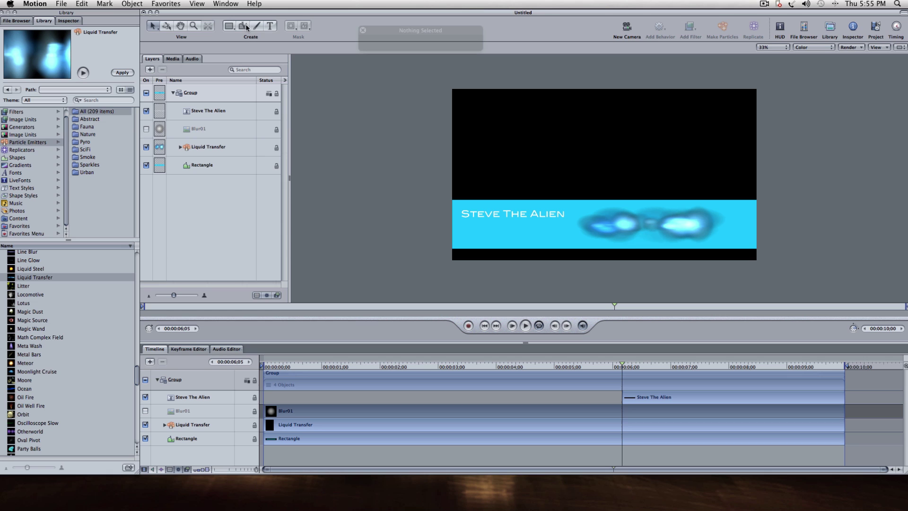
click(273, 26)
drag(616, 219, 746, 244)
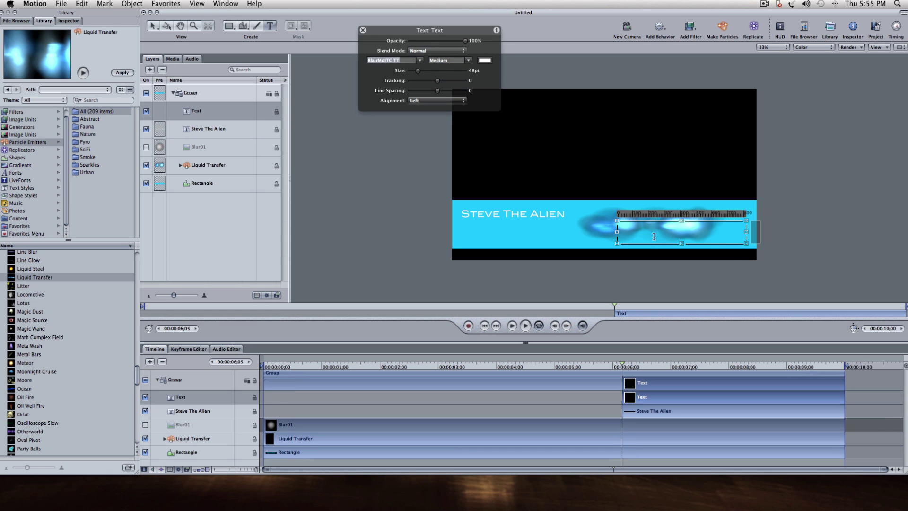
text(Area 51)
drag(417, 71, 433, 72)
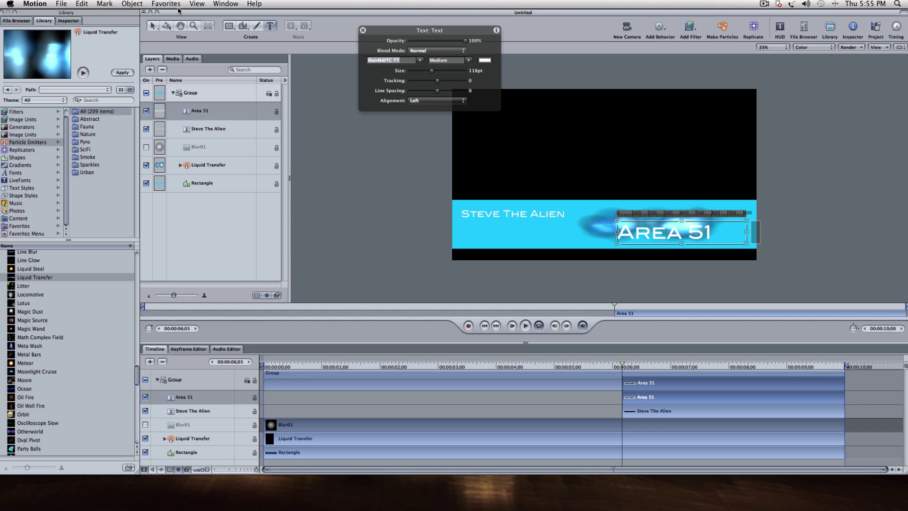
click(153, 27)
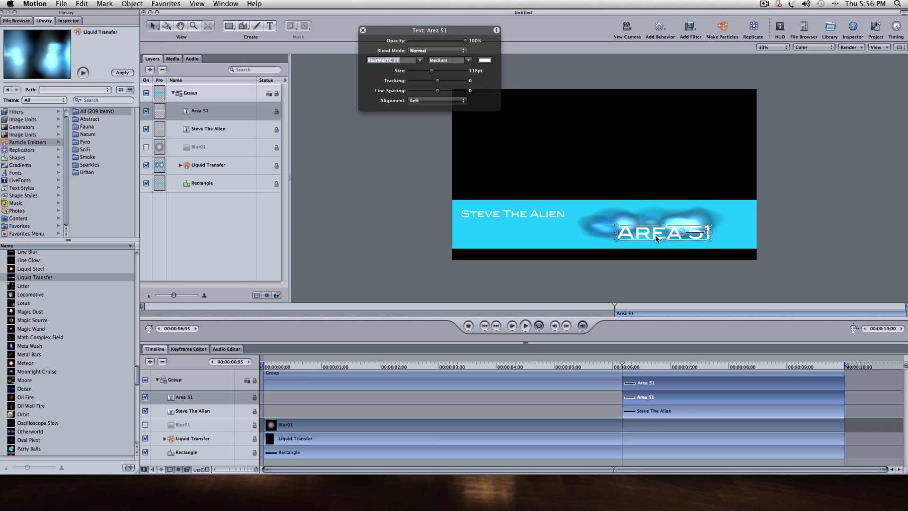
drag(658, 237, 695, 235)
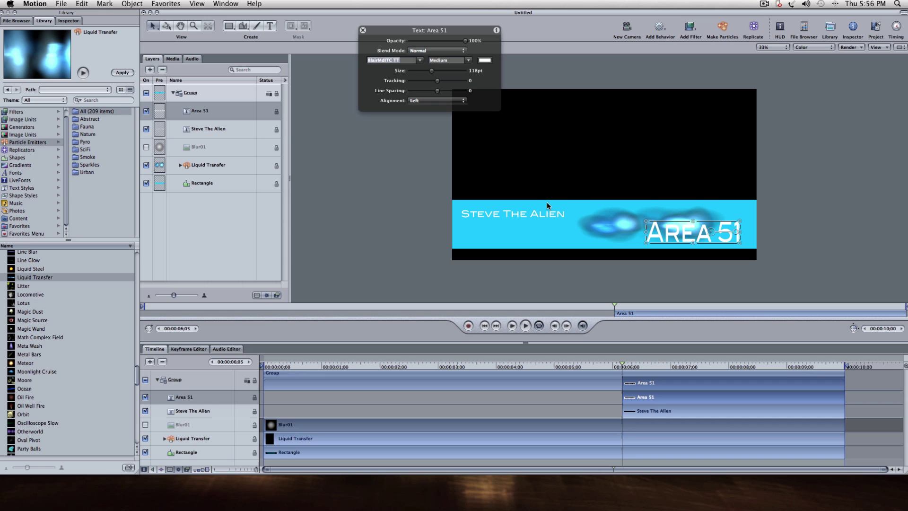
Enlarge Steve The Alien to 66 pt and shift it slightly right.
click(536, 212)
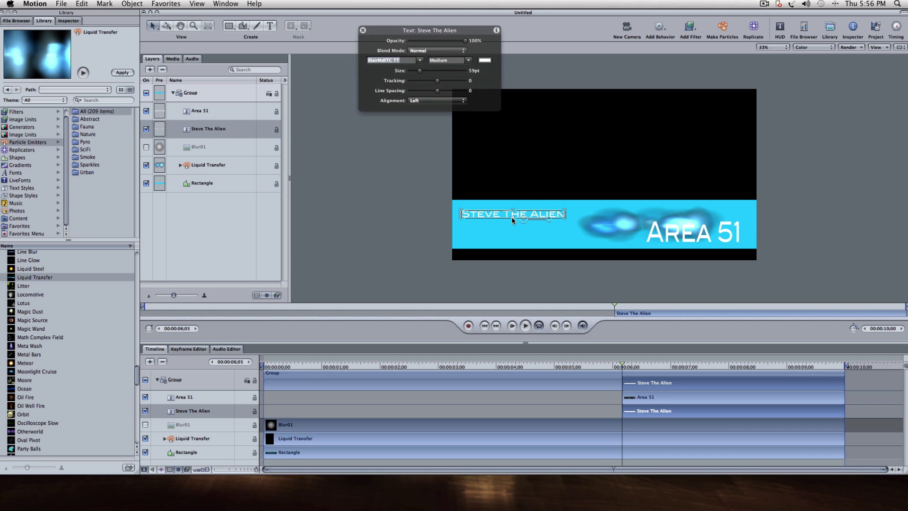
drag(513, 220, 512, 222)
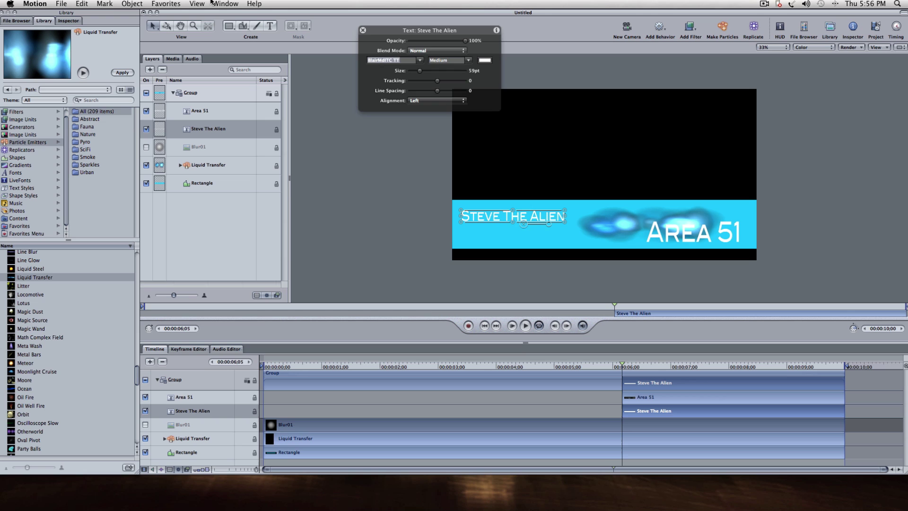
click(270, 26)
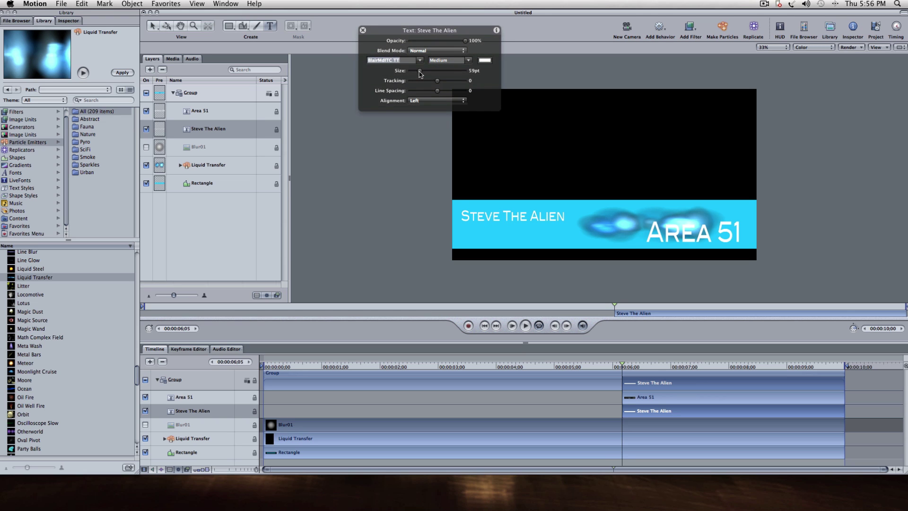
drag(418, 71, 420, 71)
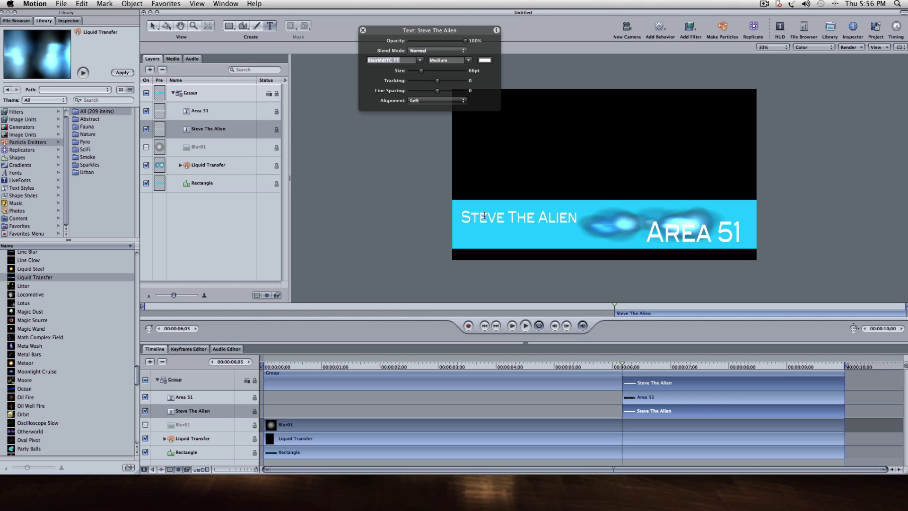
click(152, 27)
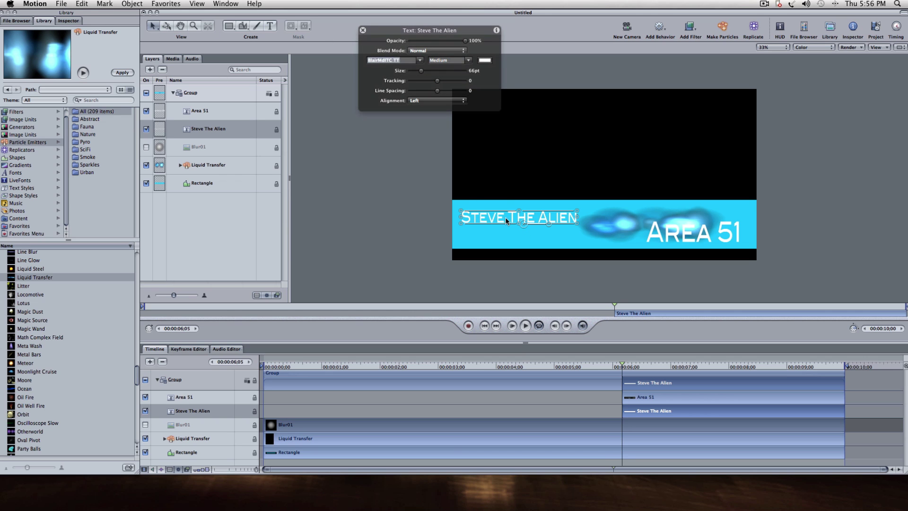
drag(506, 220, 512, 220)
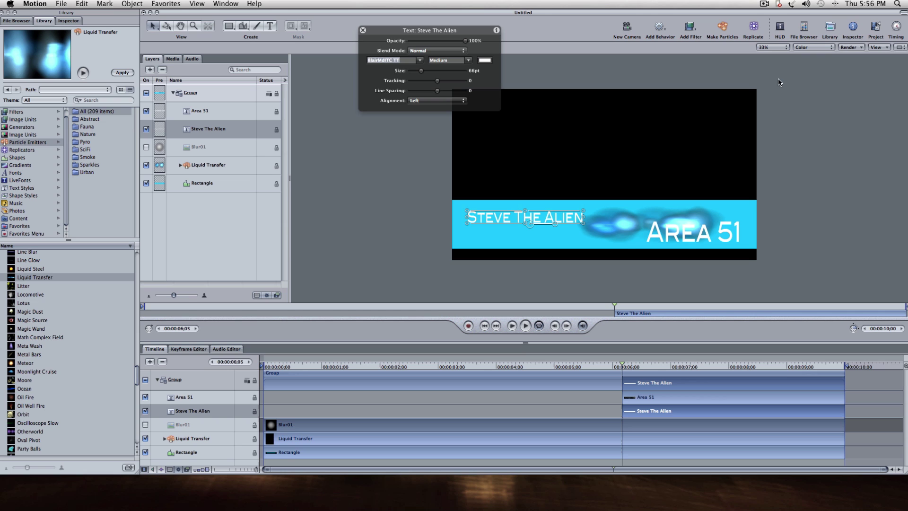
Turn on the safe zone guides, then shift Steve The Alien up-right and Area 51 slightly left inside them.
click(875, 47)
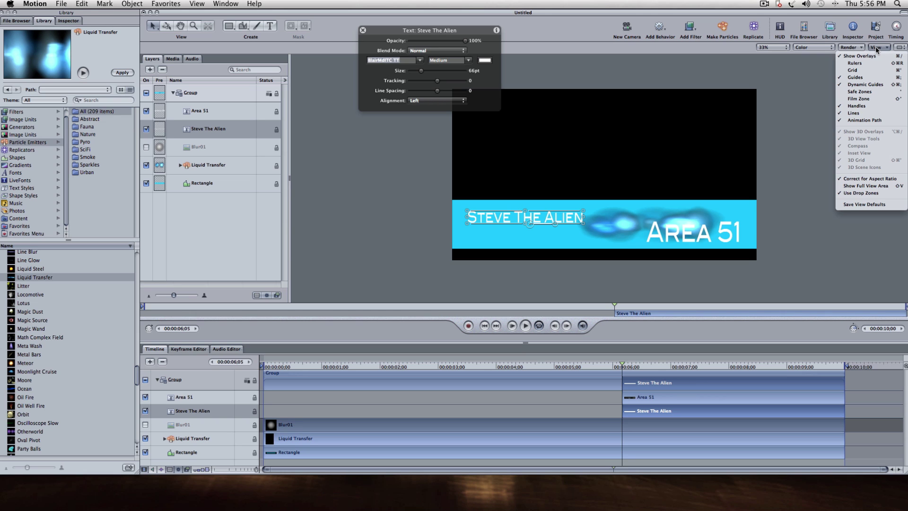
click(865, 100)
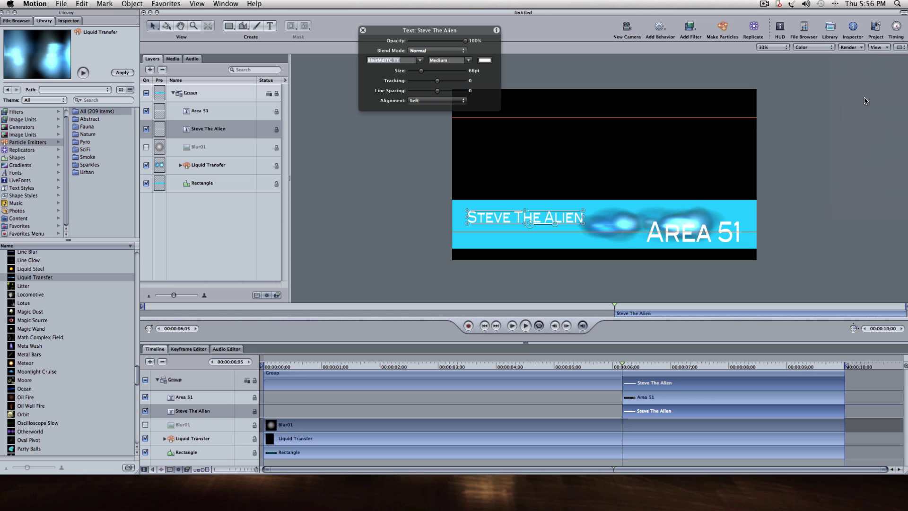
click(876, 47)
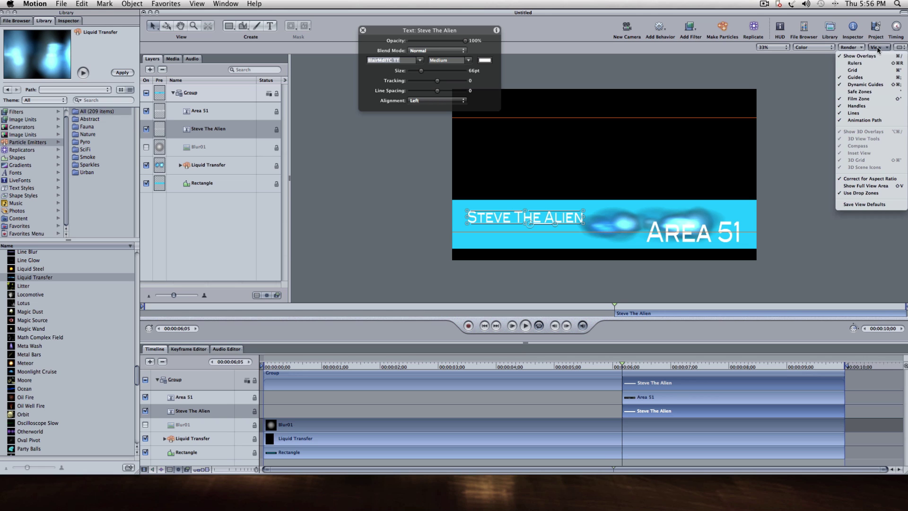
click(872, 91)
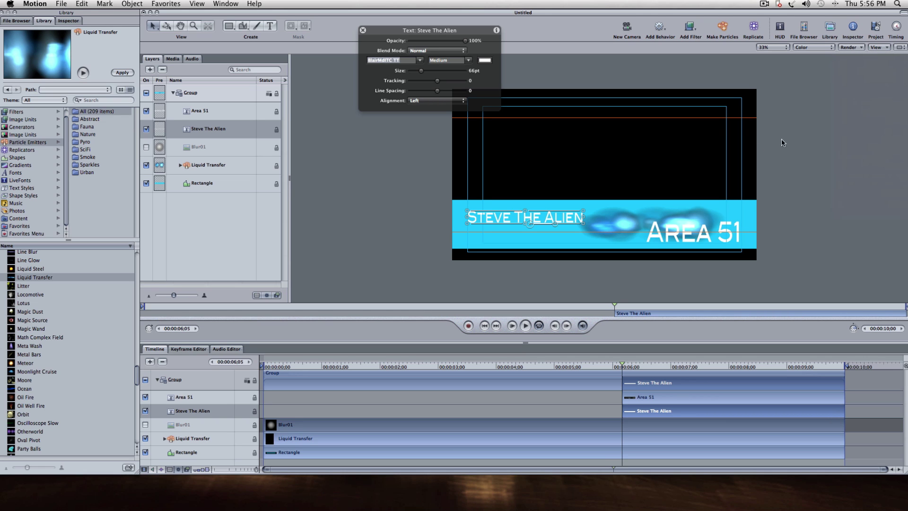
click(877, 47)
click(743, 156)
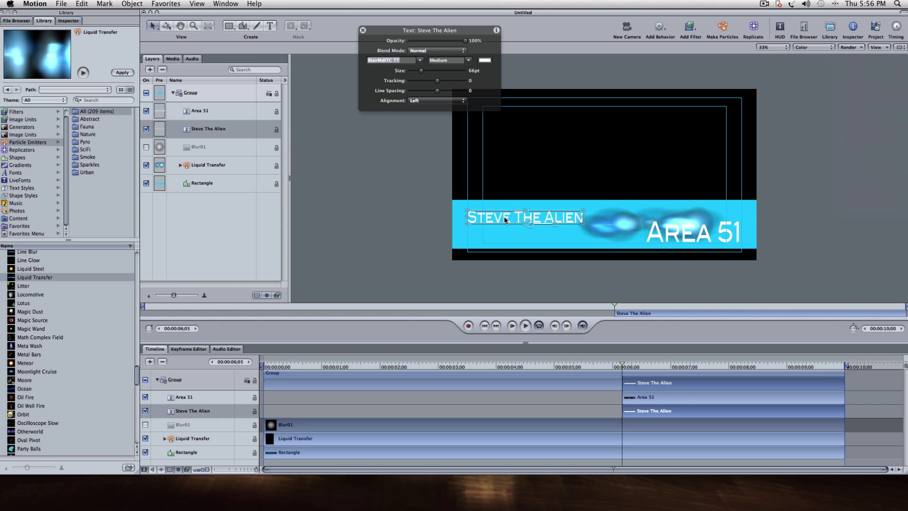
drag(505, 217, 521, 212)
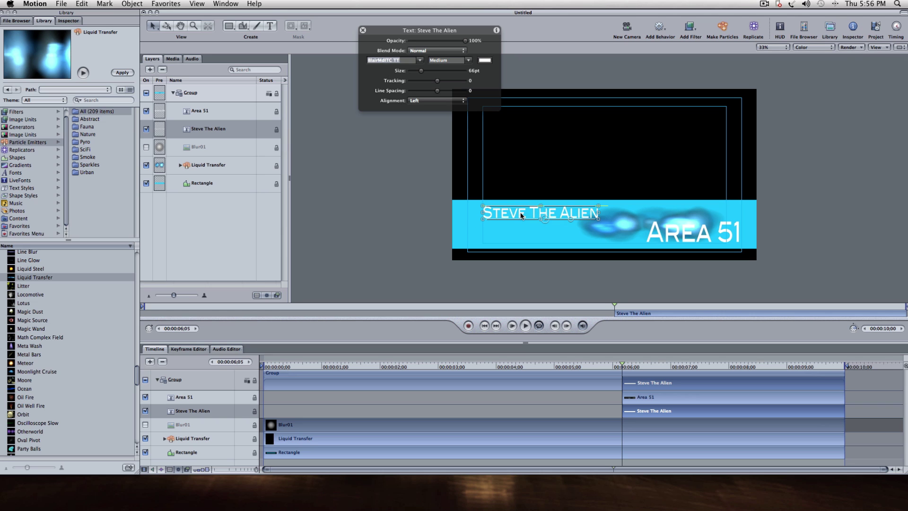
drag(696, 234, 678, 232)
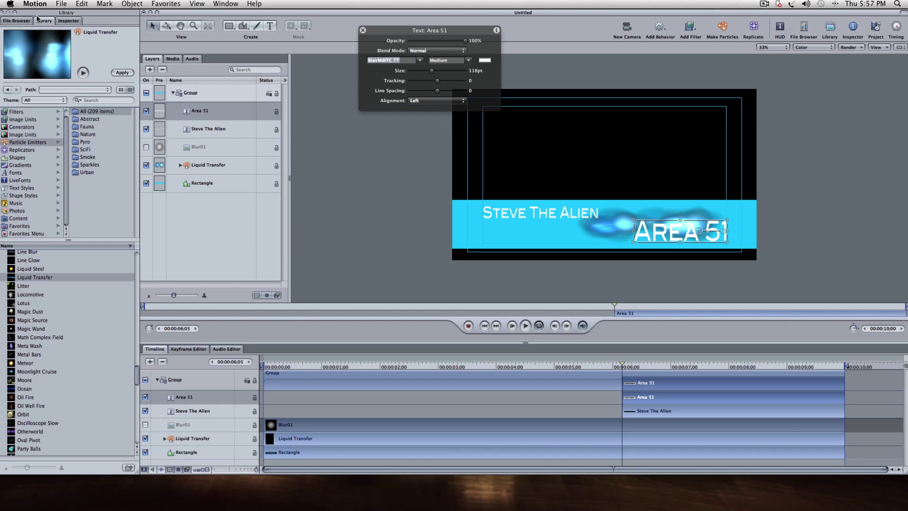
Enable Drop Shadow in the Text Style settings for Area 51, then Steve The Alien, and deselect.
click(67, 21)
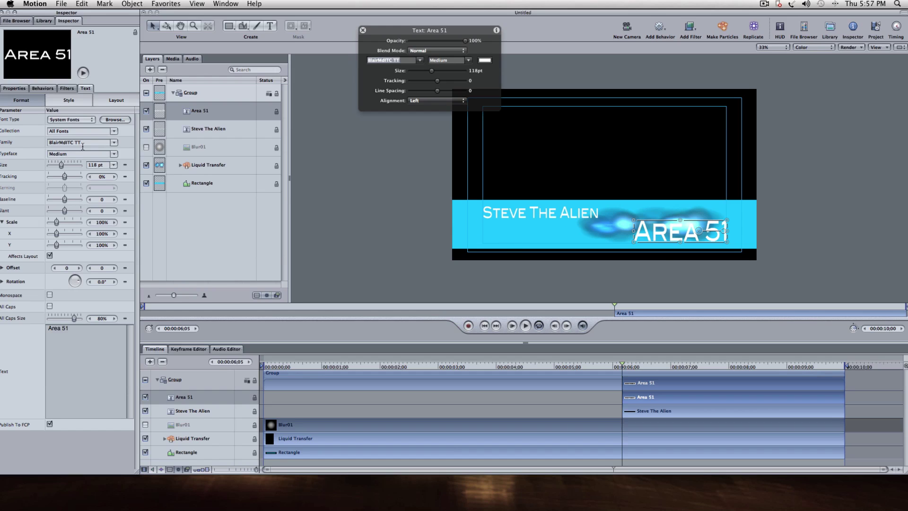
click(68, 101)
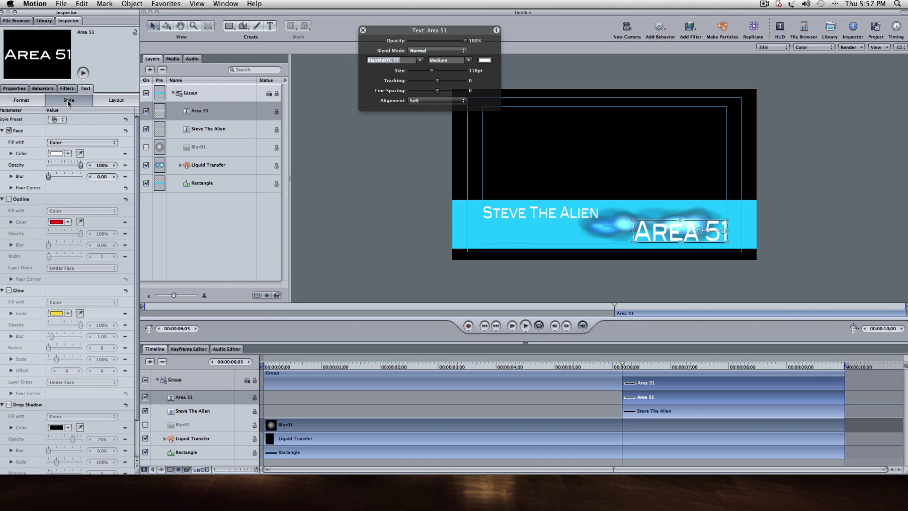
click(10, 405)
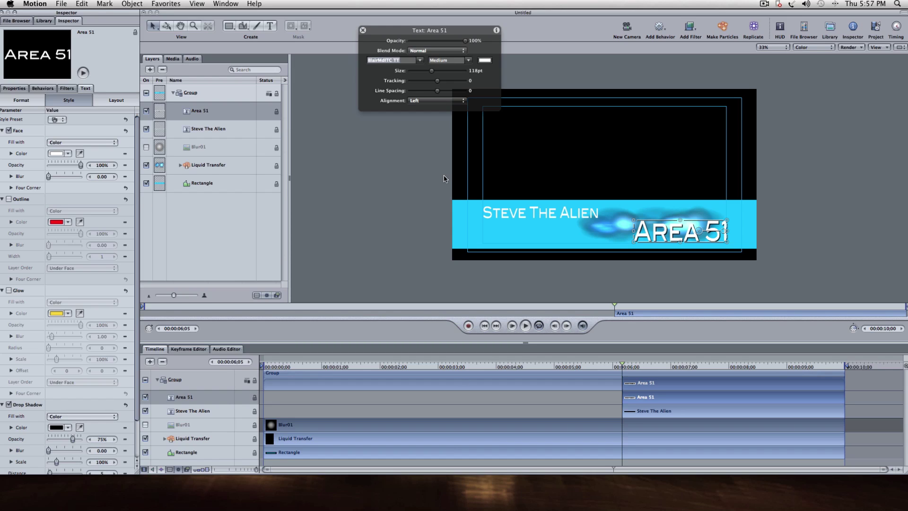
click(514, 213)
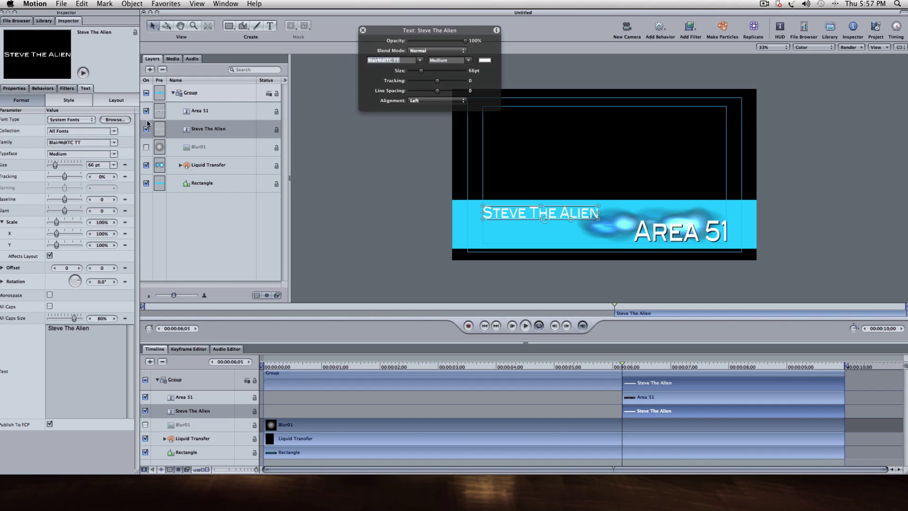
click(70, 101)
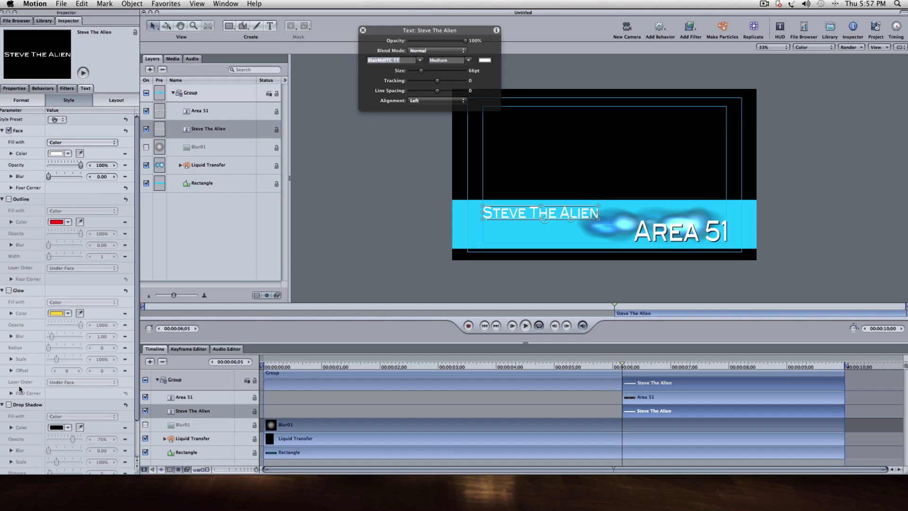
click(8, 404)
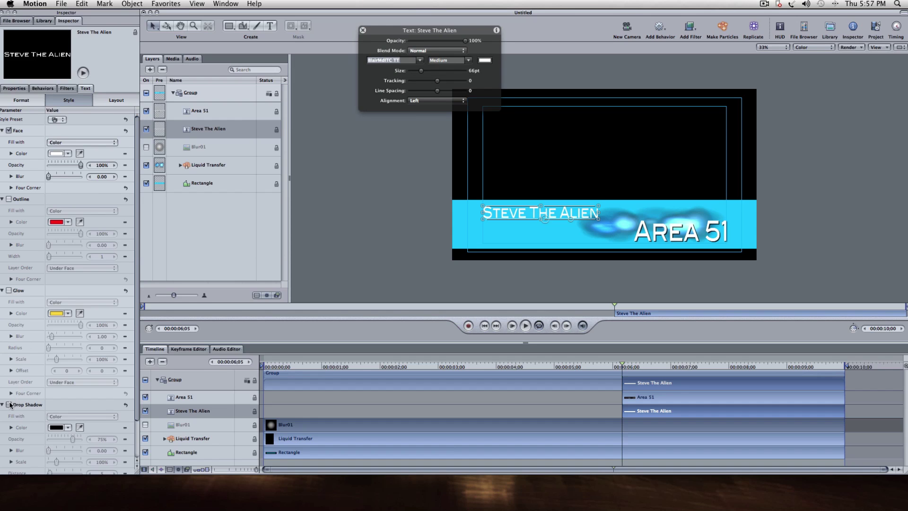
click(379, 273)
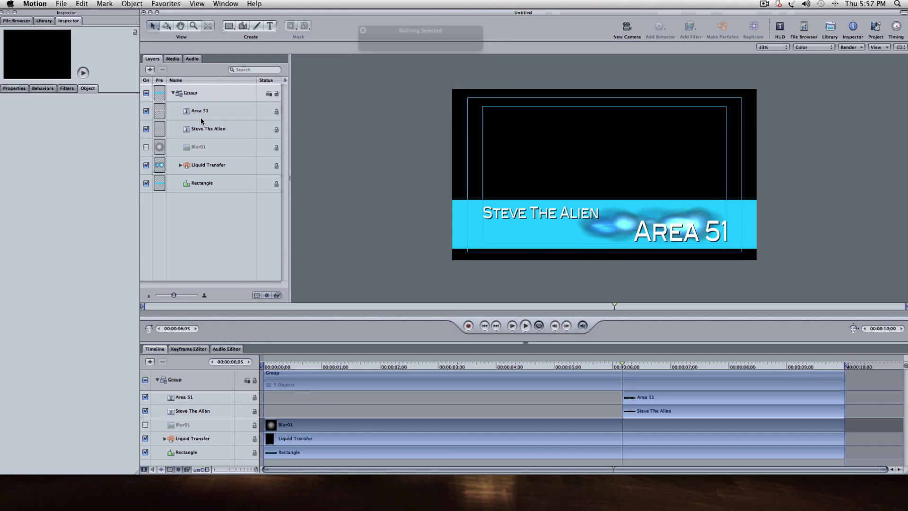
Reorder the Layers list so Steve The Alien sits at the top of the Group above Area 51.
drag(202, 131, 209, 195)
click(529, 236)
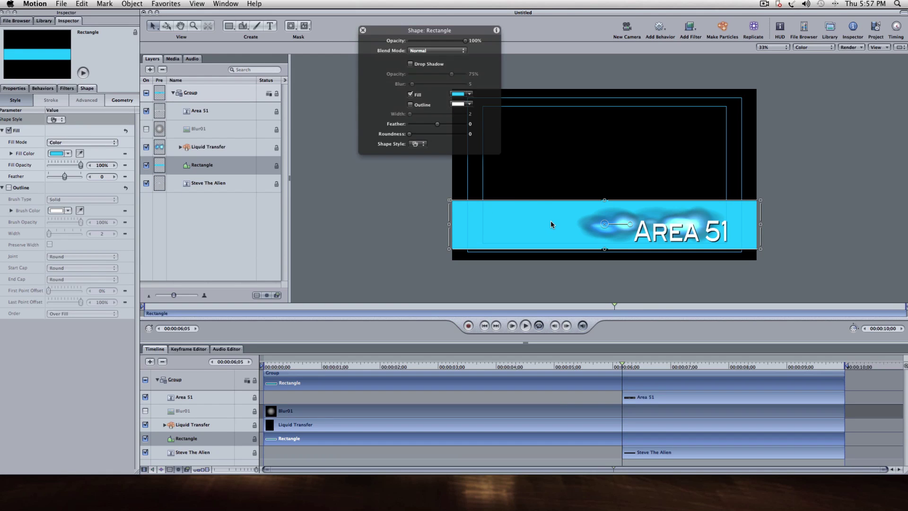
click(207, 183)
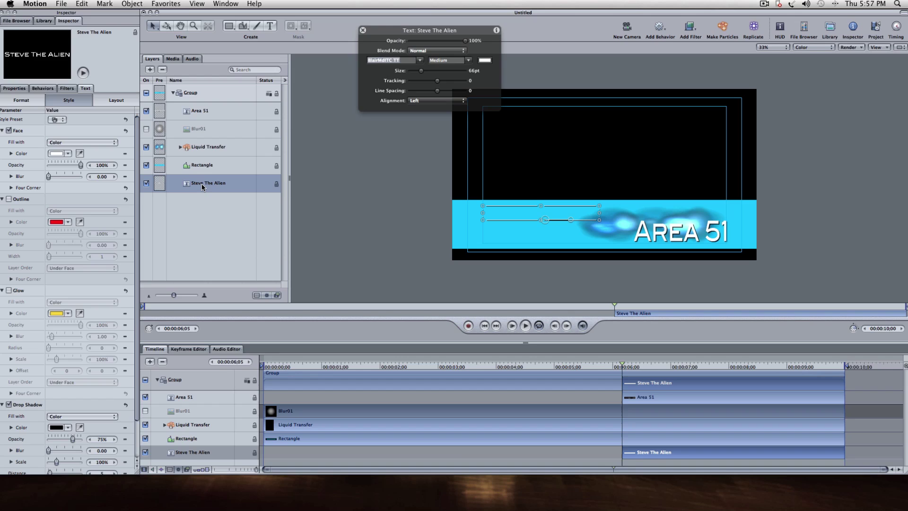
drag(202, 187, 196, 108)
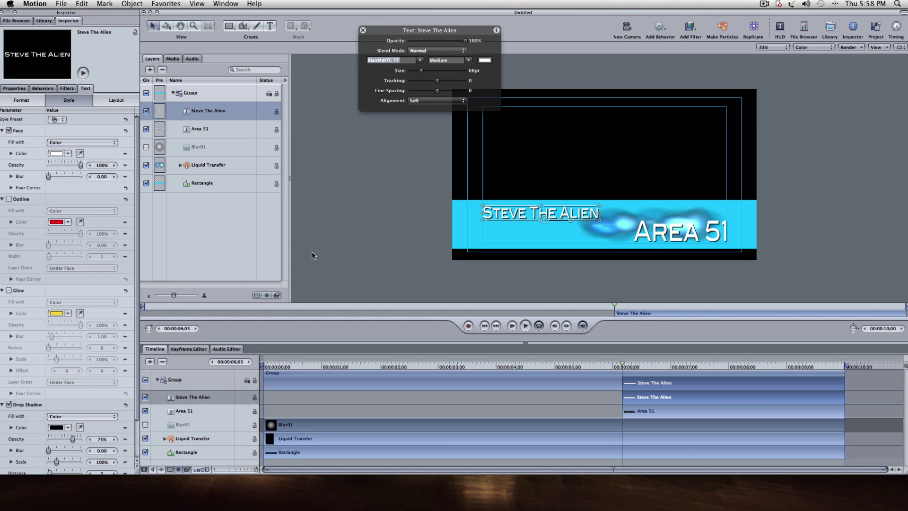
click(341, 244)
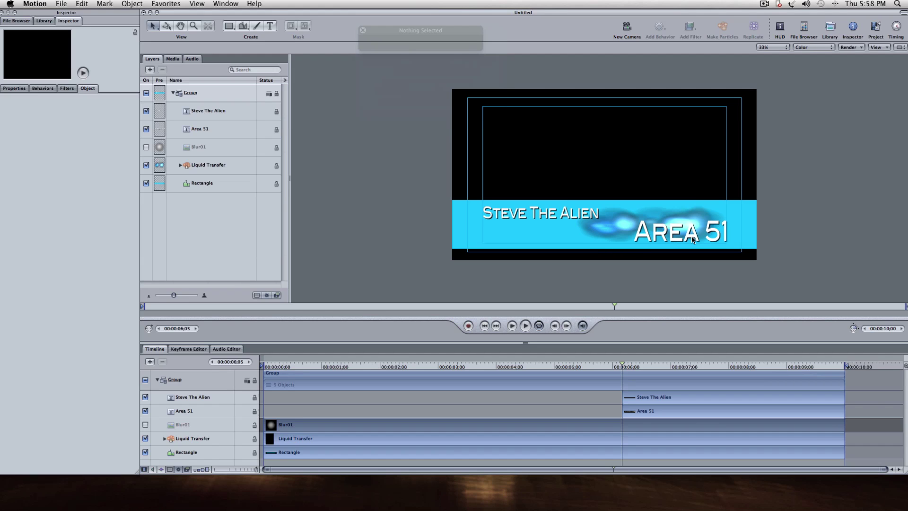
Nudge Area 51 slightly up-left and play the animation from the beginning.
drag(681, 235, 677, 233)
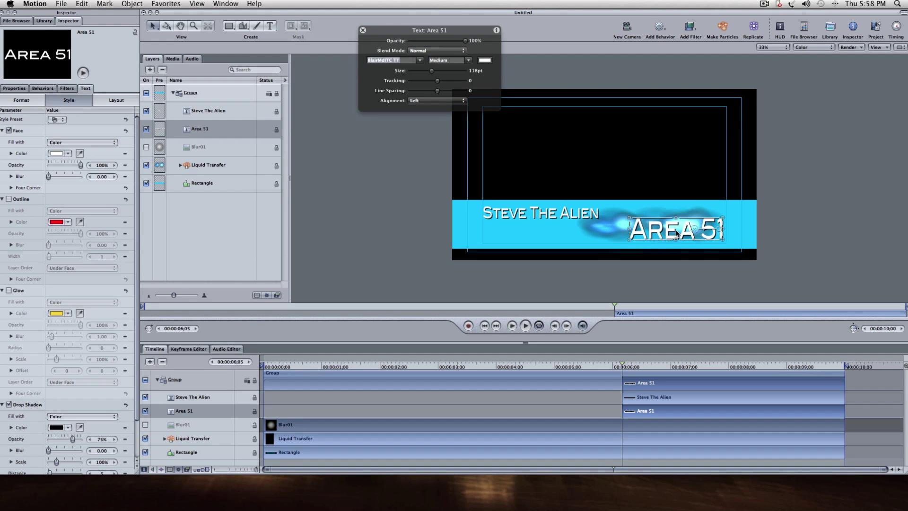
click(358, 237)
click(286, 367)
drag(286, 370, 244, 368)
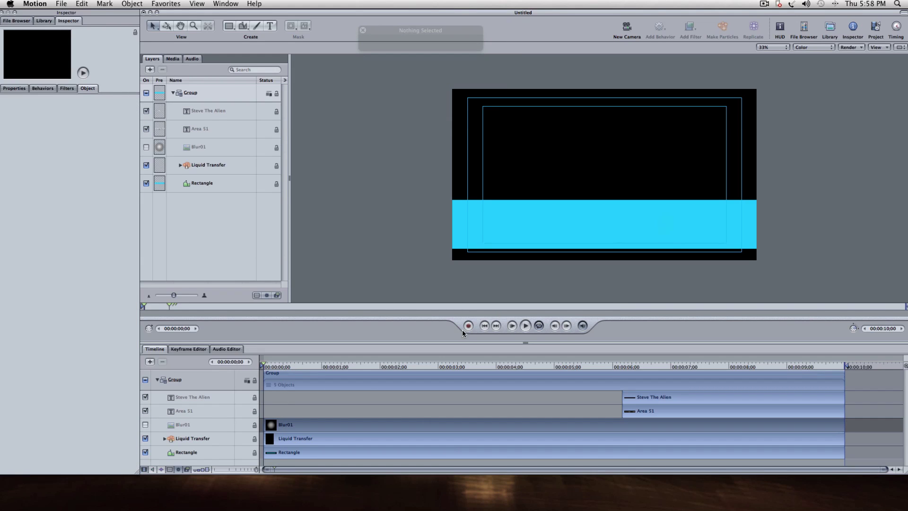
key(space)
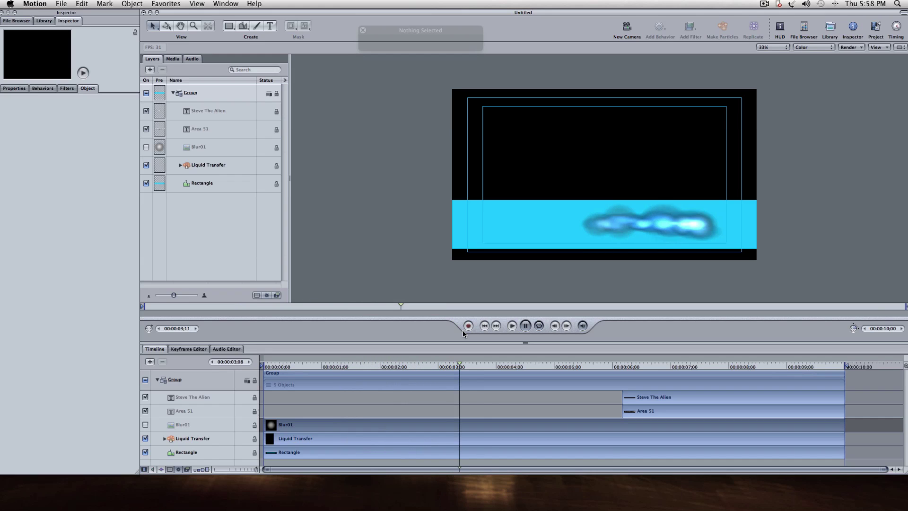
Move both title clips earlier, with Steve The Alien starting around 00:00:01;07 and Area 51 about 2.5 seconds.
click(630, 395)
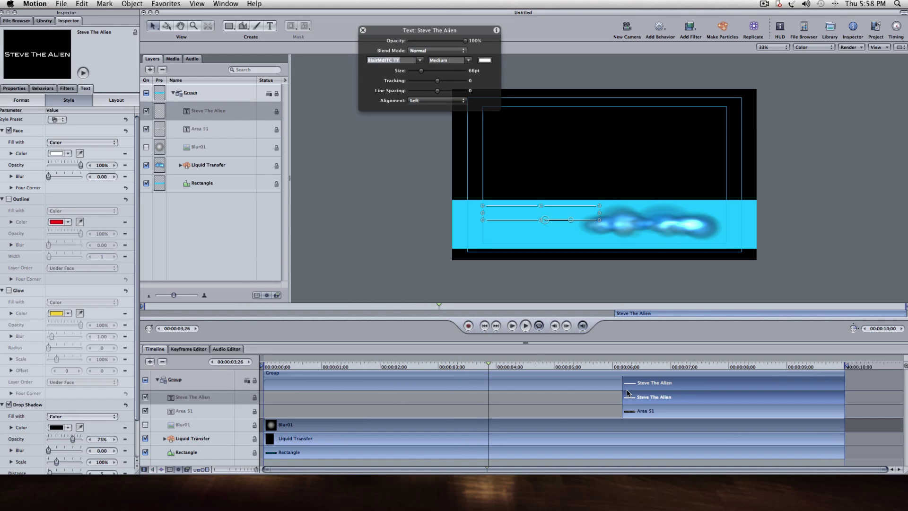
shift+click(635, 415)
drag(624, 396, 413, 382)
click(402, 394)
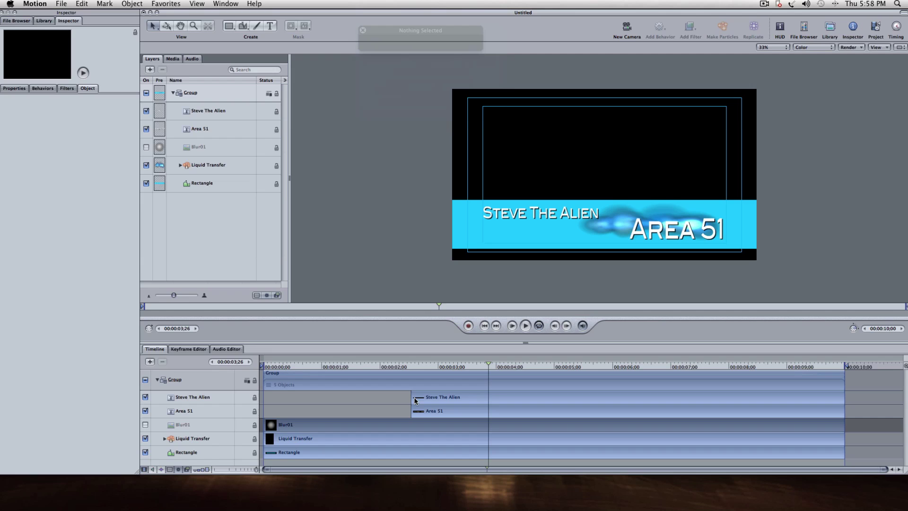
click(413, 397)
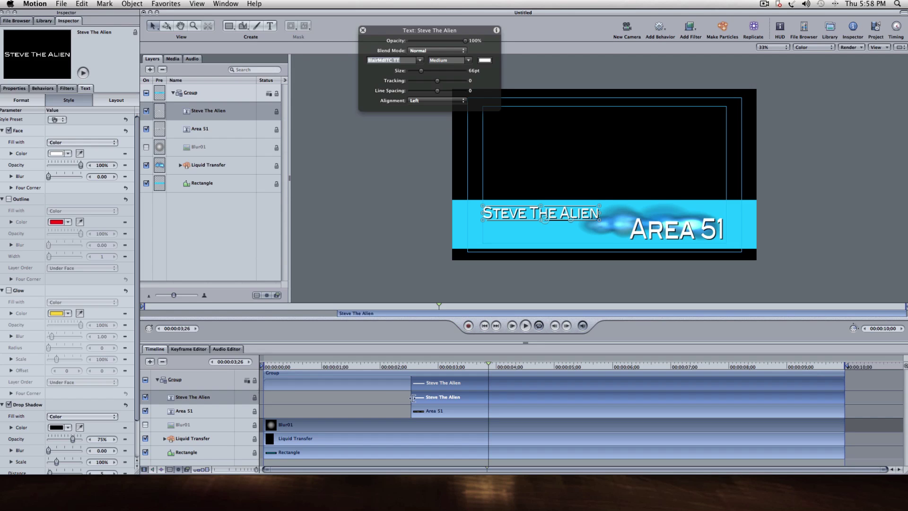
drag(411, 397, 334, 394)
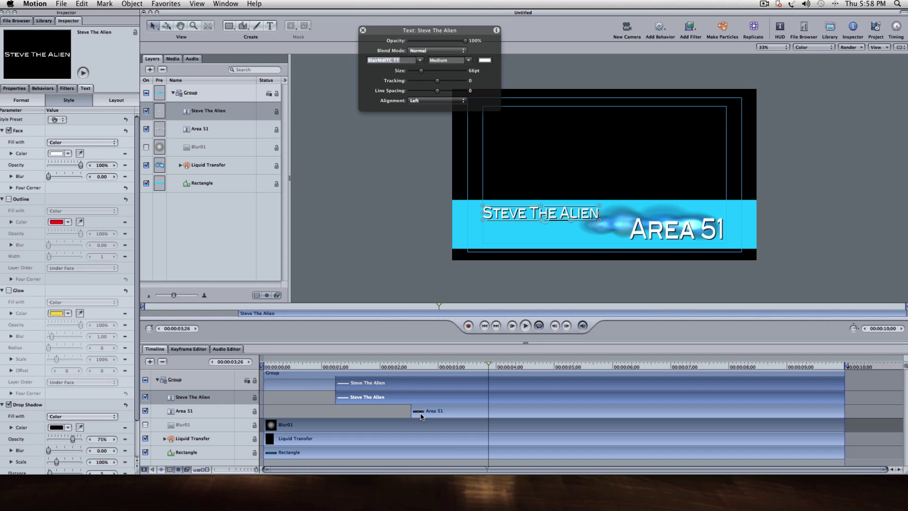
Replay from the start to watch the staggered titles, then stop playback.
drag(333, 369, 313, 366)
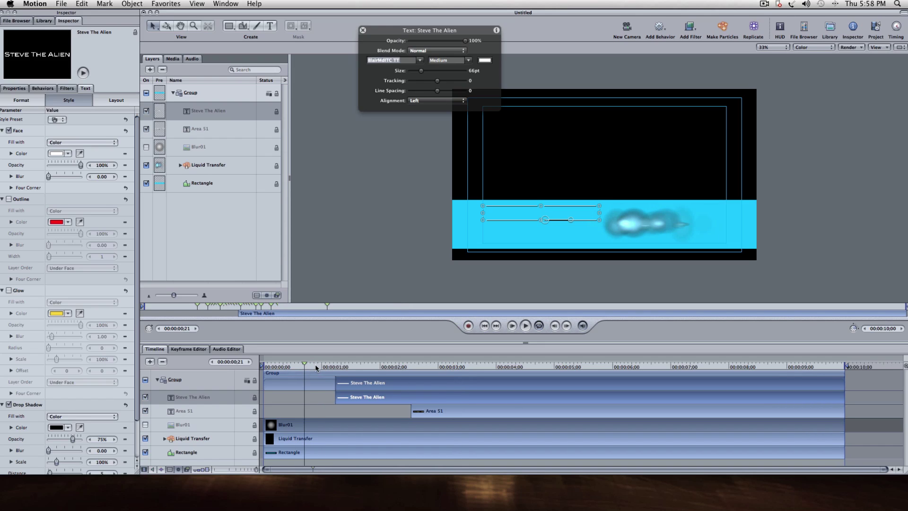
drag(302, 362, 266, 363)
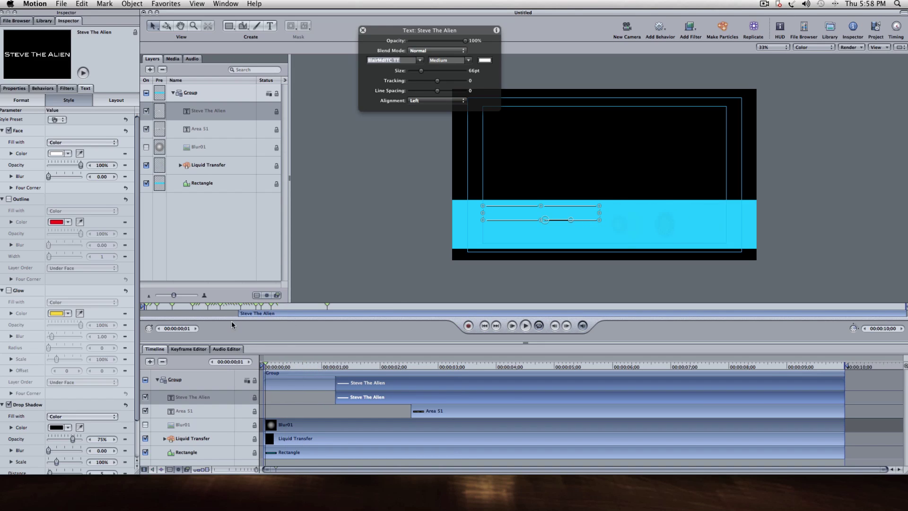
drag(218, 307, 97, 301)
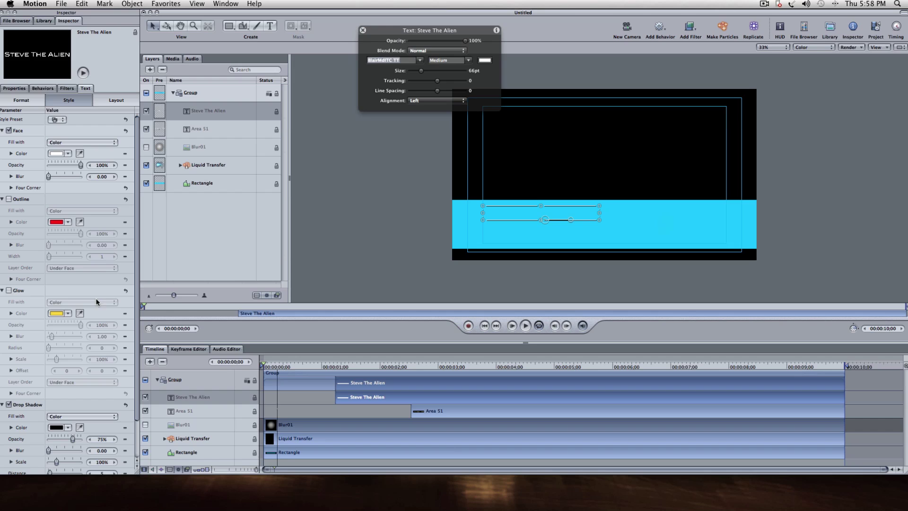
key(space)
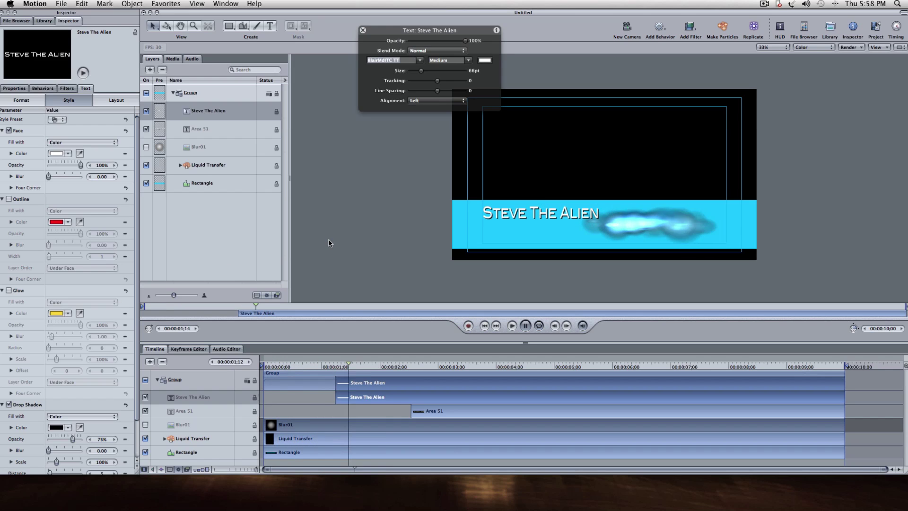
click(329, 243)
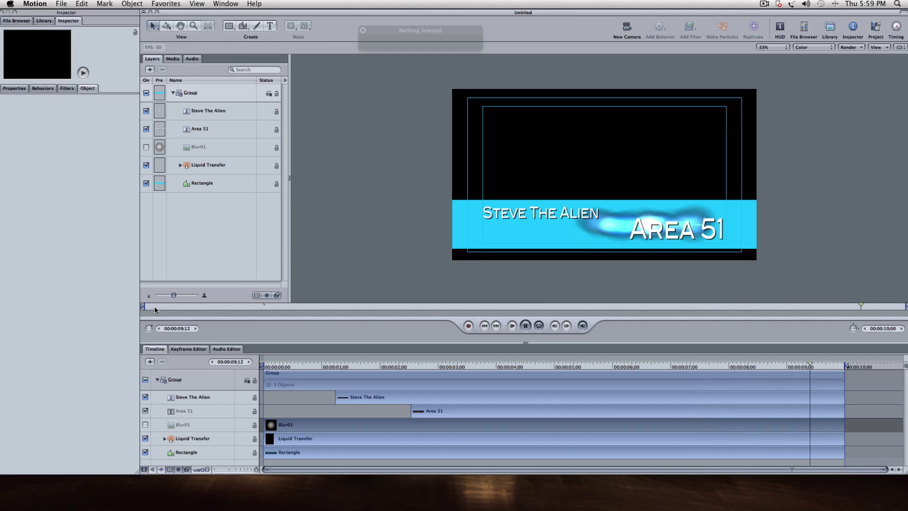
key(space)
Apply the Basic Motion Fade In/Fade Out behaviour (20 frames each) to the Group layer.
drag(299, 367, 269, 365)
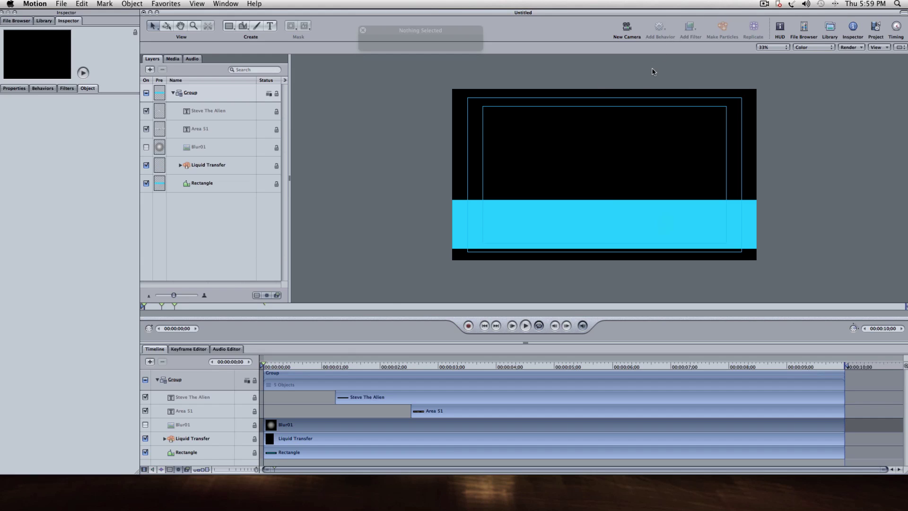
click(214, 91)
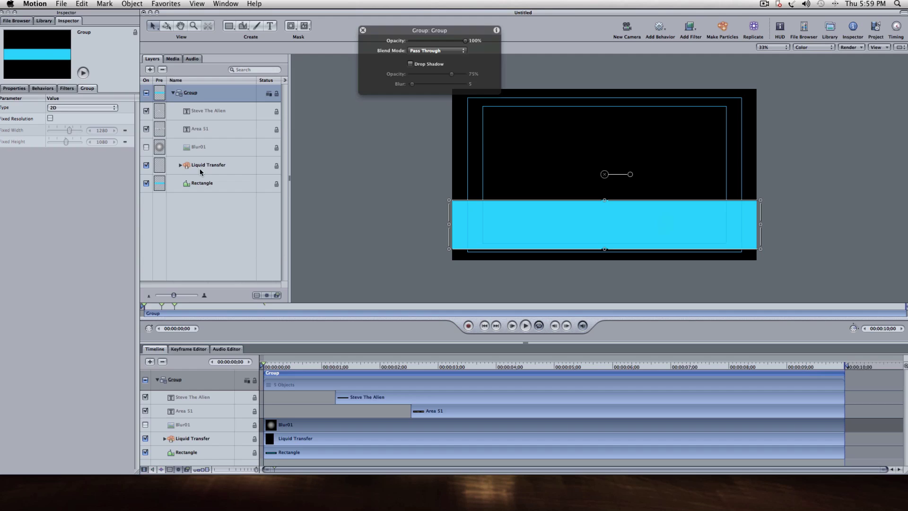
click(173, 93)
click(660, 27)
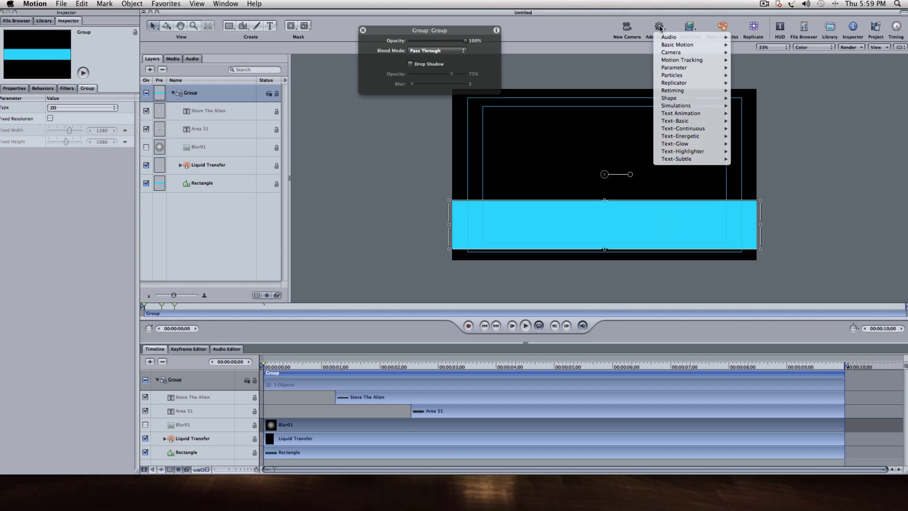
click(673, 28)
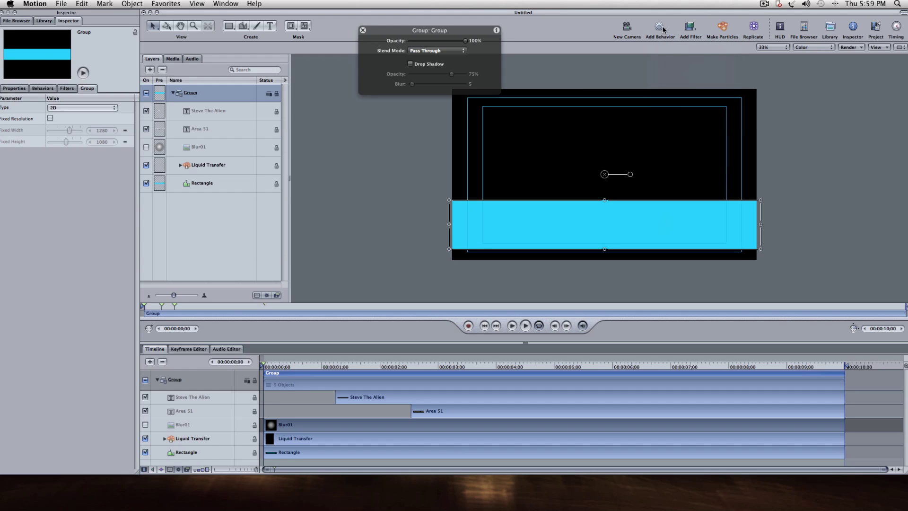
click(660, 27)
mouse_move(676, 45)
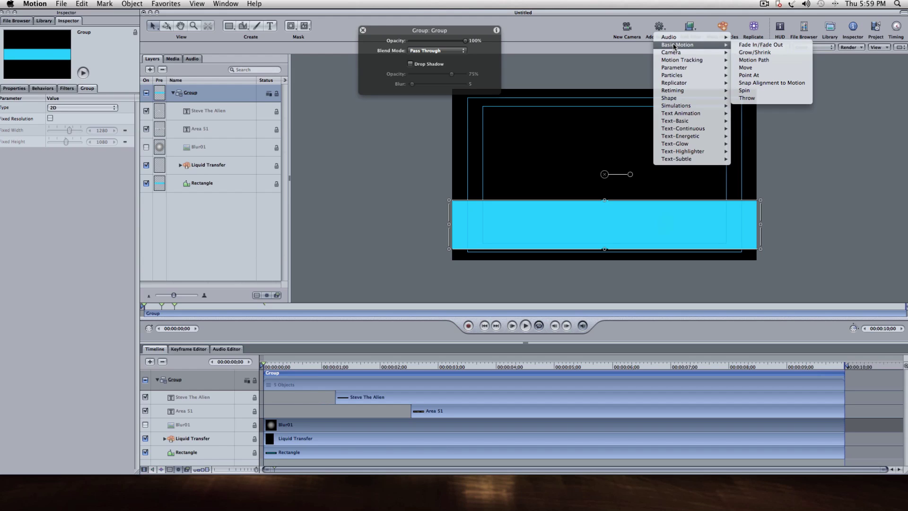
click(769, 44)
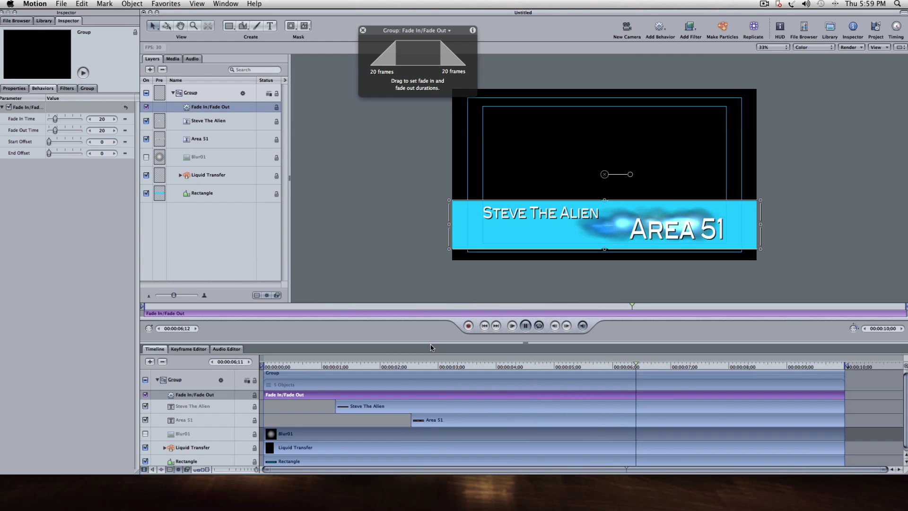
drag(345, 369, 602, 368)
Play from late in the clip to check the Group's fade-out.
click(661, 371)
key(space)
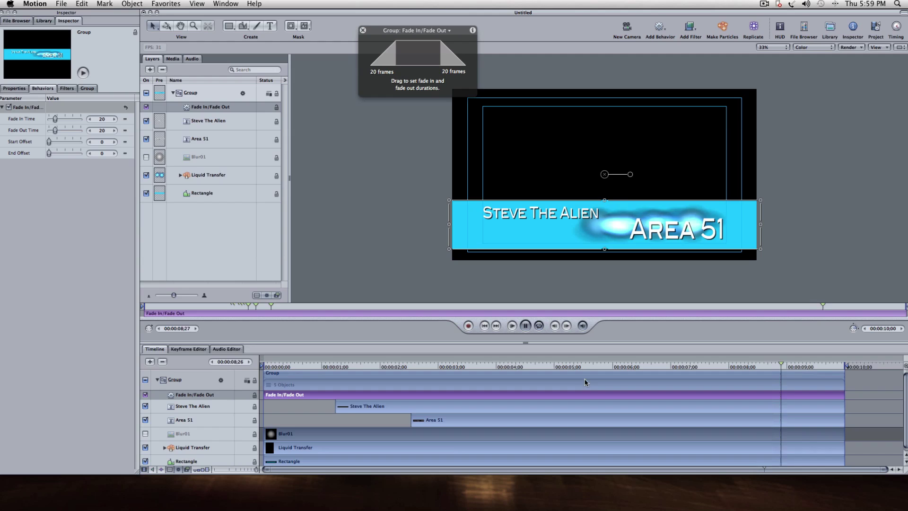
key(space)
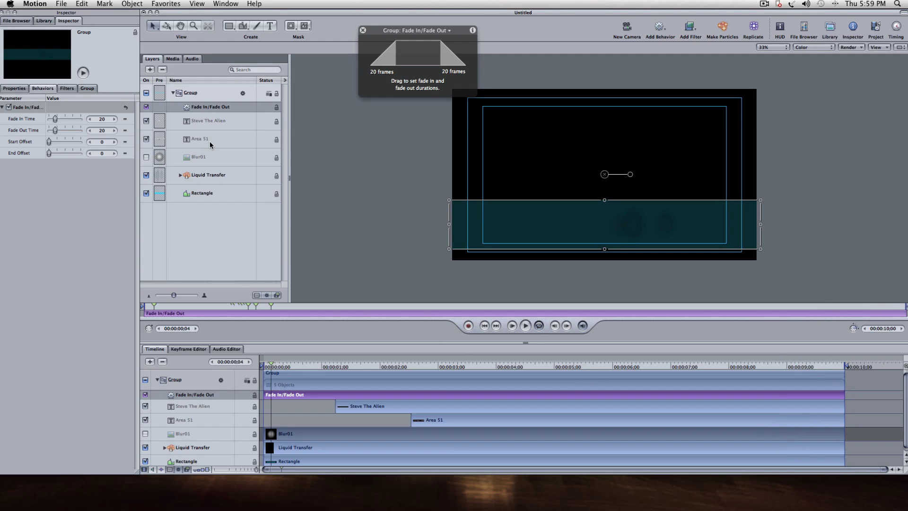
Add Fade In/Fade Out to both the Steve The Alien and Area 51 layers, then preview from the start.
click(206, 126)
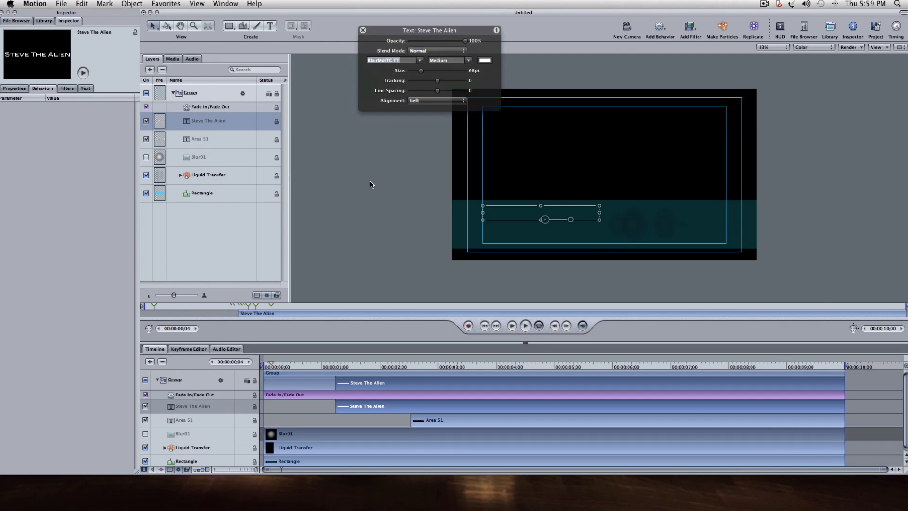
click(205, 140)
shift+click(203, 123)
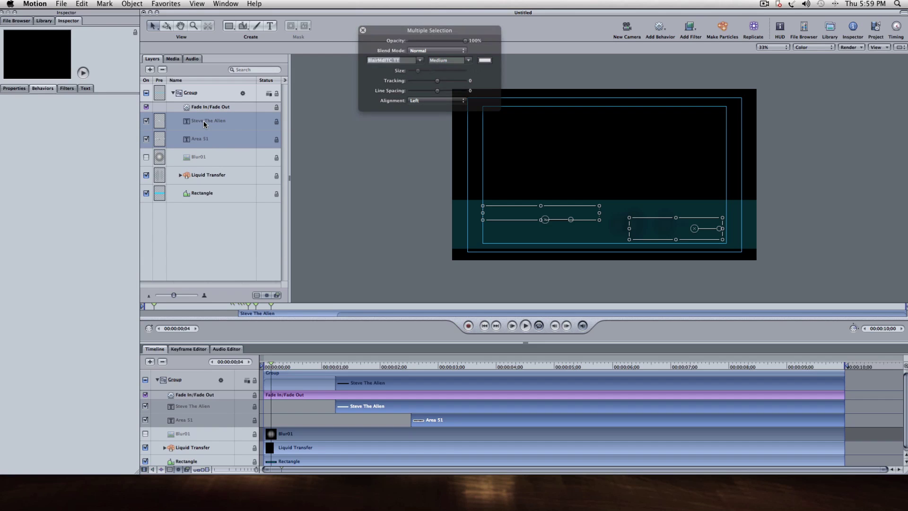
click(660, 32)
mouse_move(688, 44)
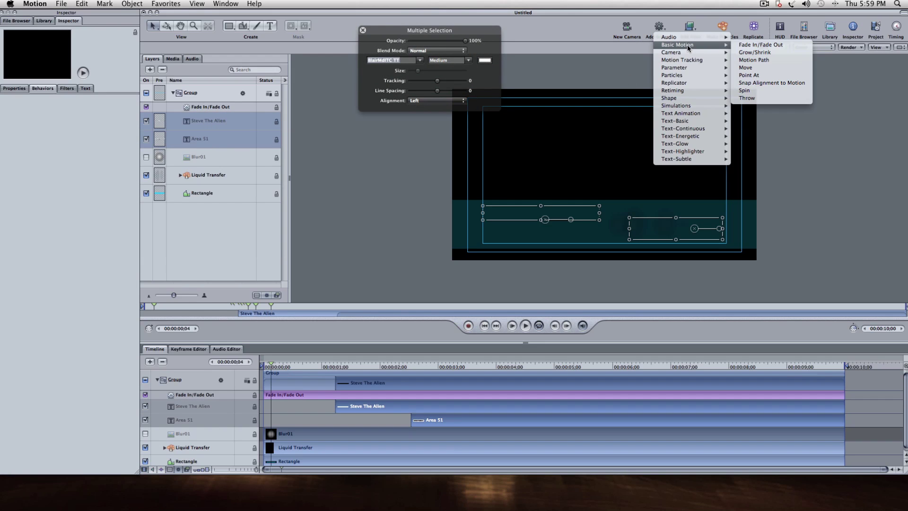
click(767, 45)
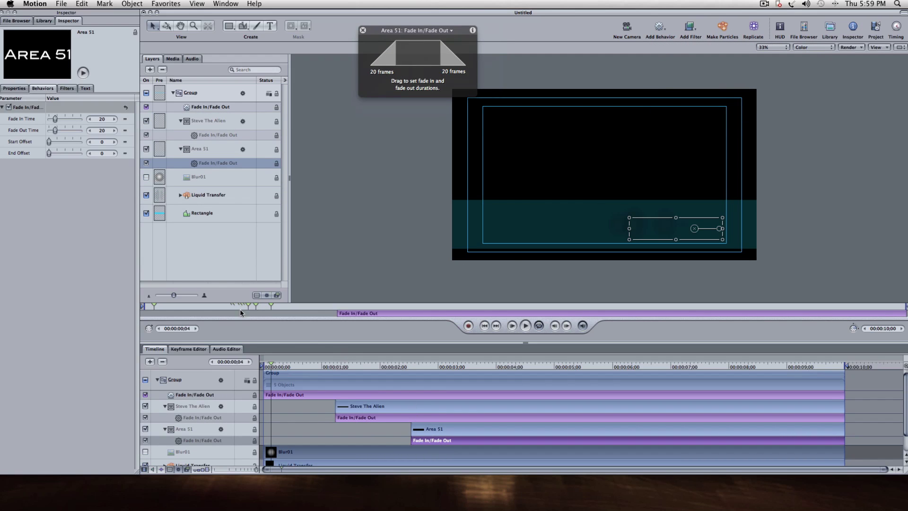
drag(174, 309, 126, 310)
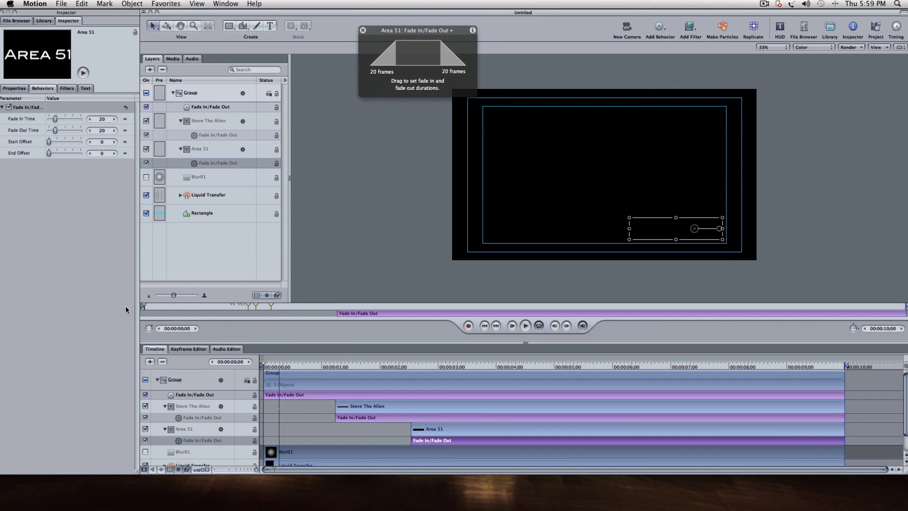
click(389, 254)
key(space)
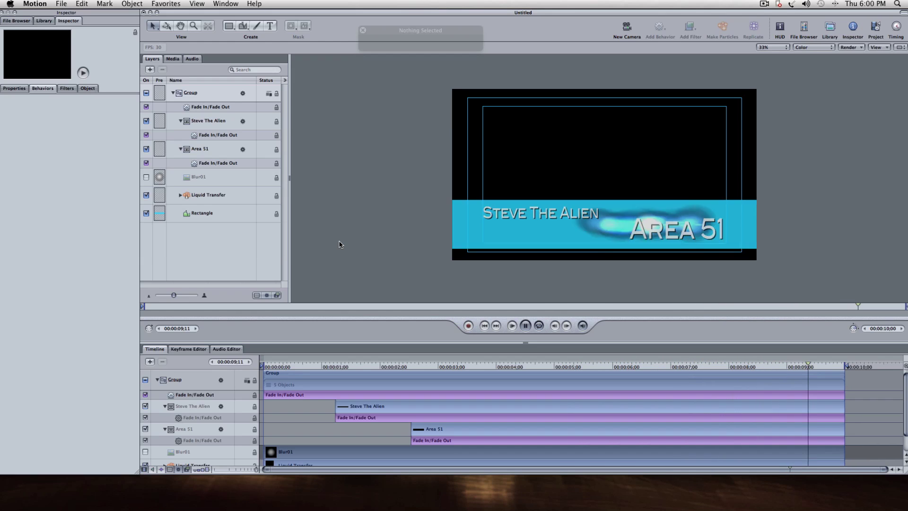
Pull the Rectangle's top and bottom edges inward and recentre the slimmer bar behind the titles.
key(space)
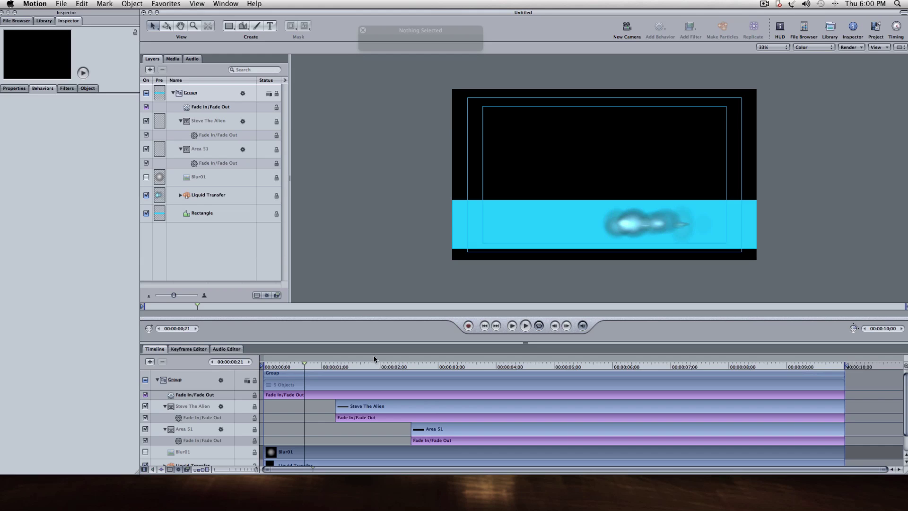
drag(303, 365, 262, 364)
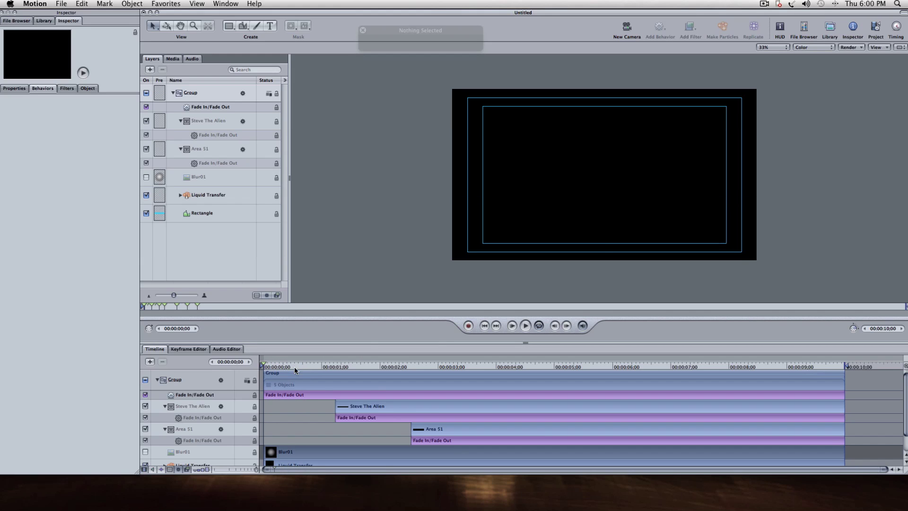
click(317, 383)
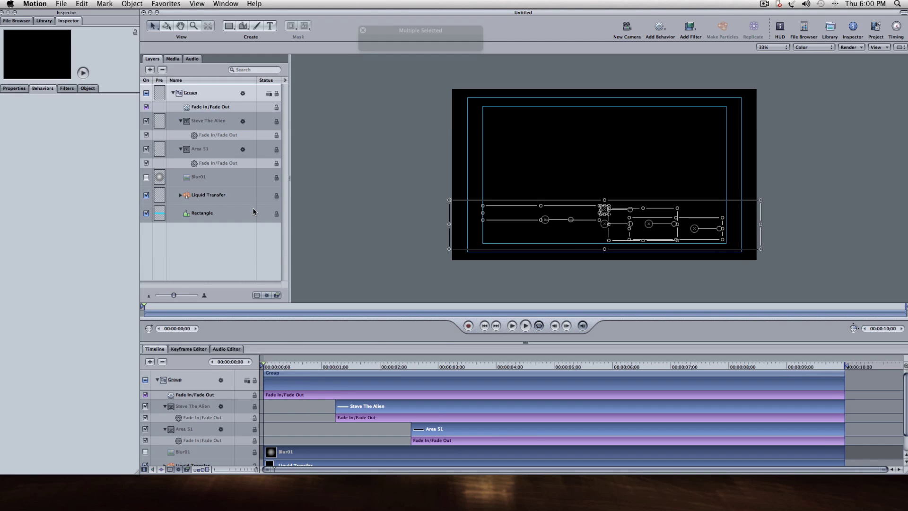
click(320, 197)
click(209, 219)
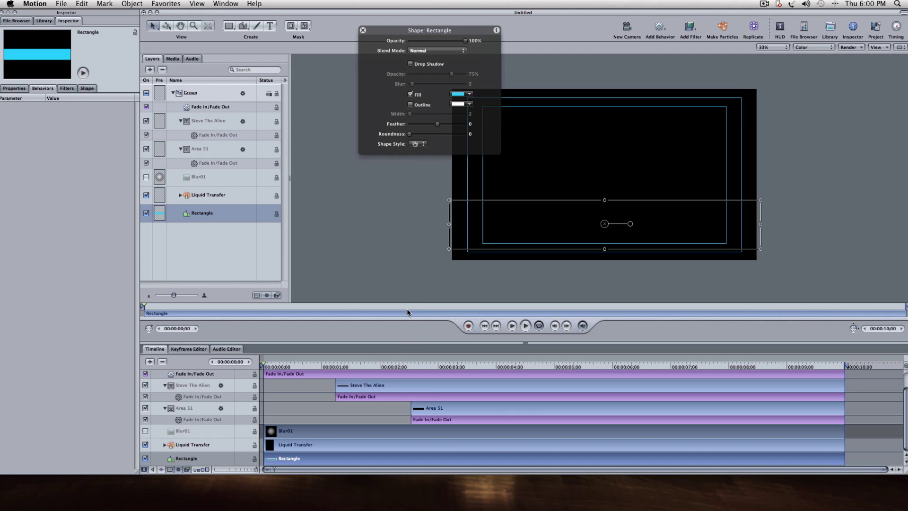
click(419, 306)
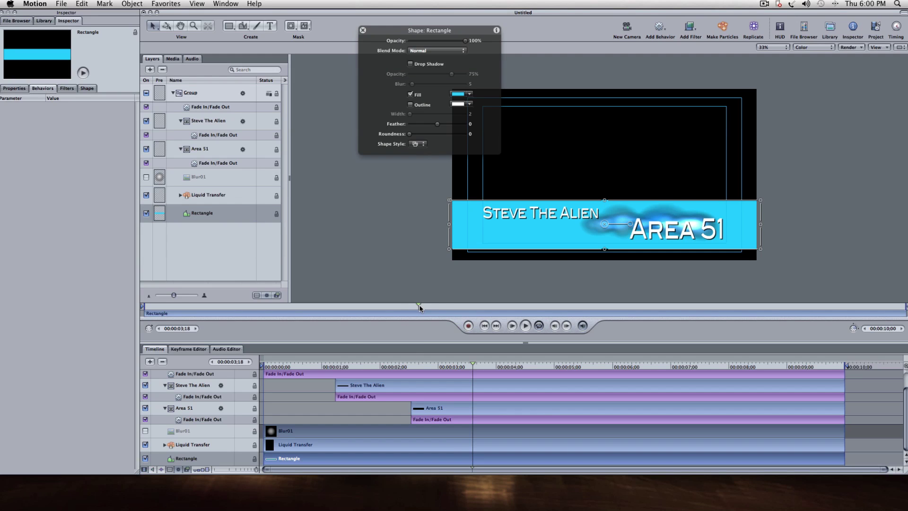
drag(604, 199, 603, 207)
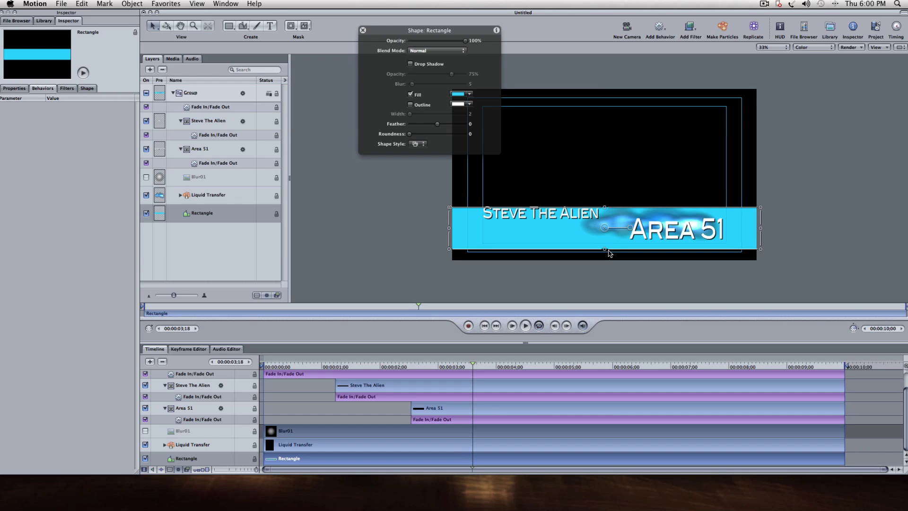
drag(605, 250, 604, 245)
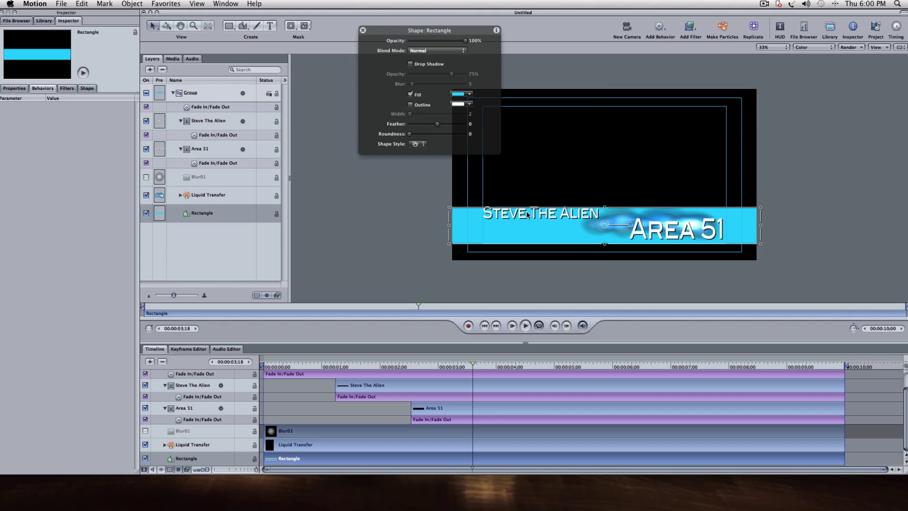
drag(527, 214, 528, 213)
Deselect the rectangle and play the lower third from 00:00:00;00.
click(383, 252)
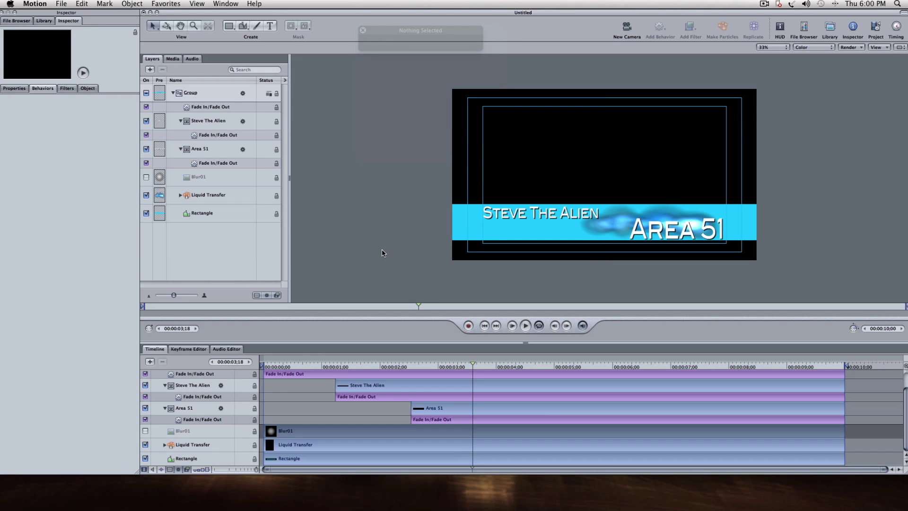
drag(281, 362, 253, 365)
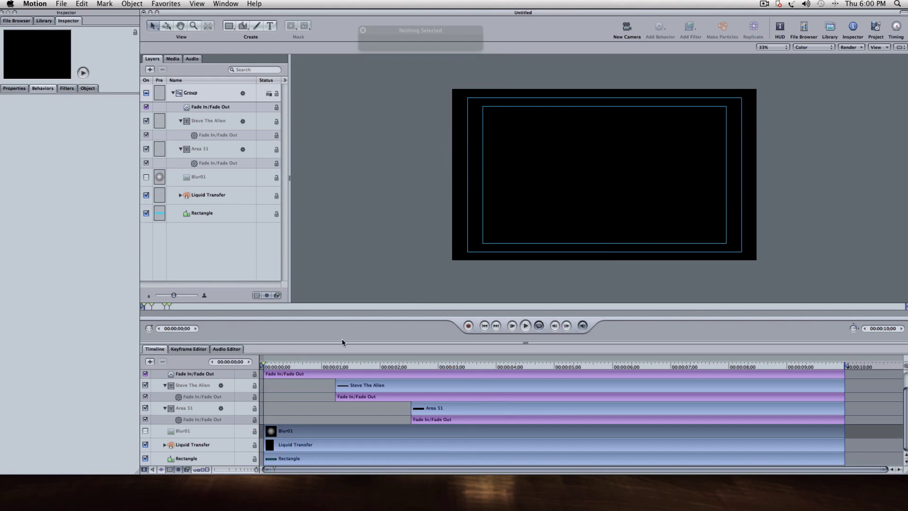
key(space)
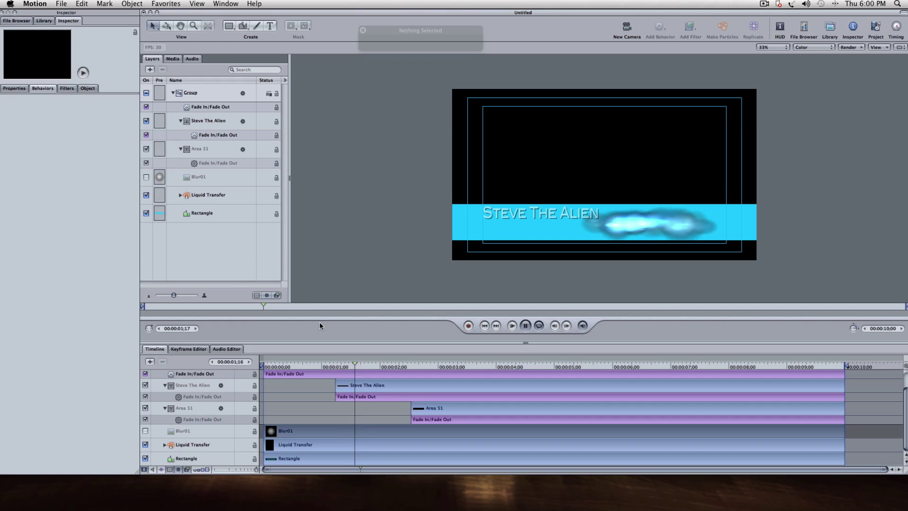